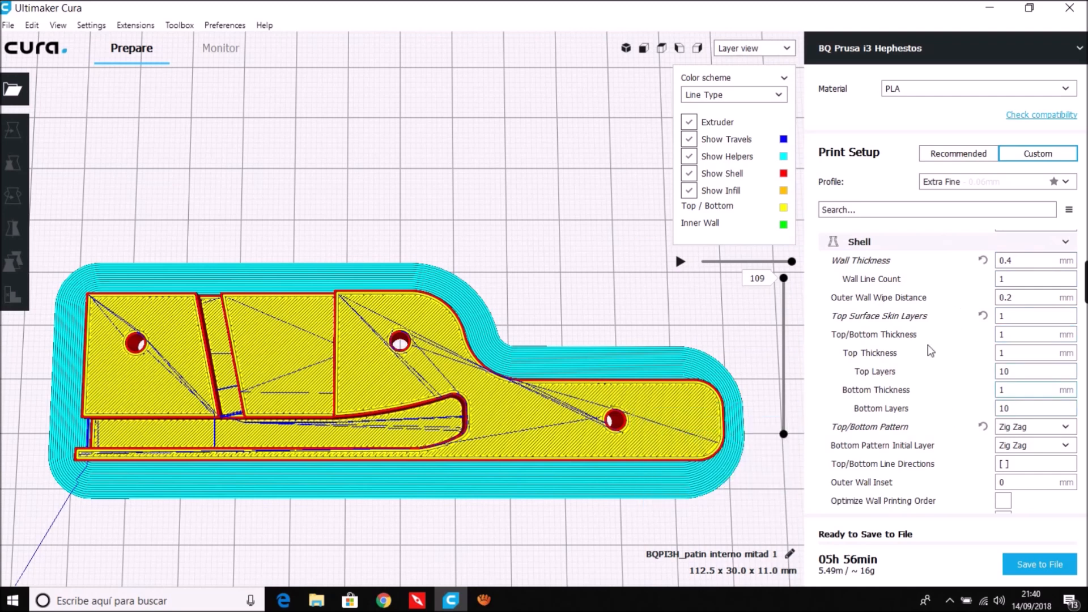
# - Look through the Shell print settings, from Wall Thickness to Z Seam Alignment
pyautogui.scroll(-3, 904, 286)
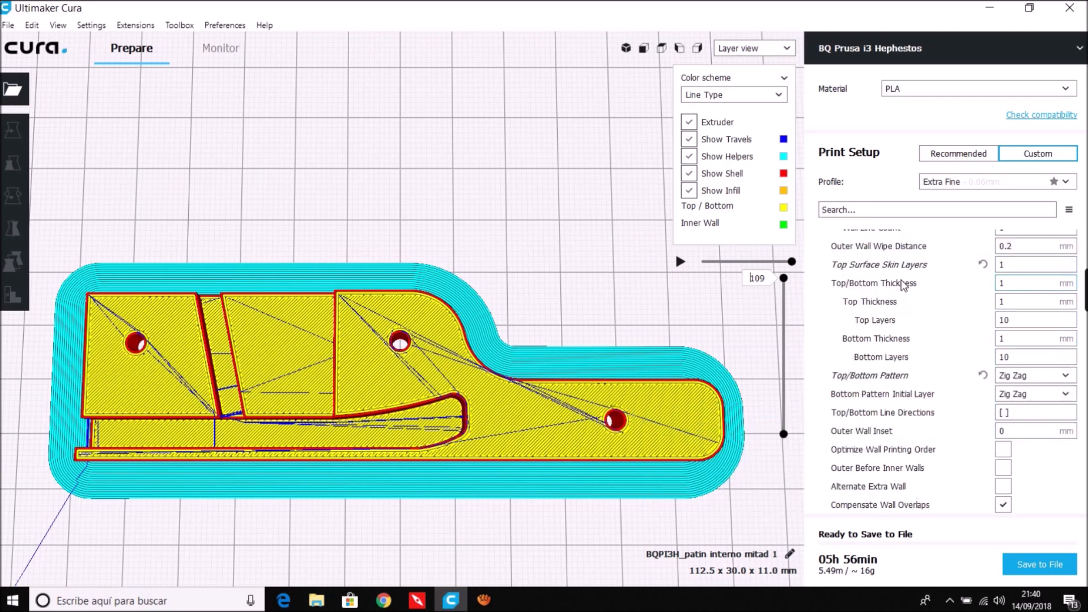
pyautogui.scroll(-3, 907, 288)
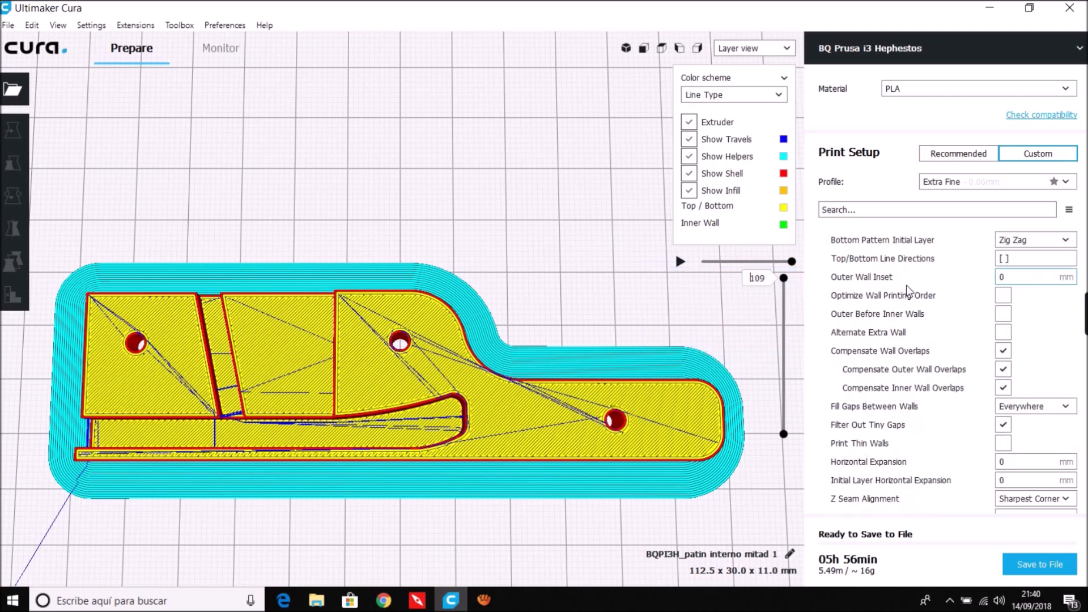
pyautogui.scroll(2, 909, 287)
pyautogui.scroll(5, 909, 286)
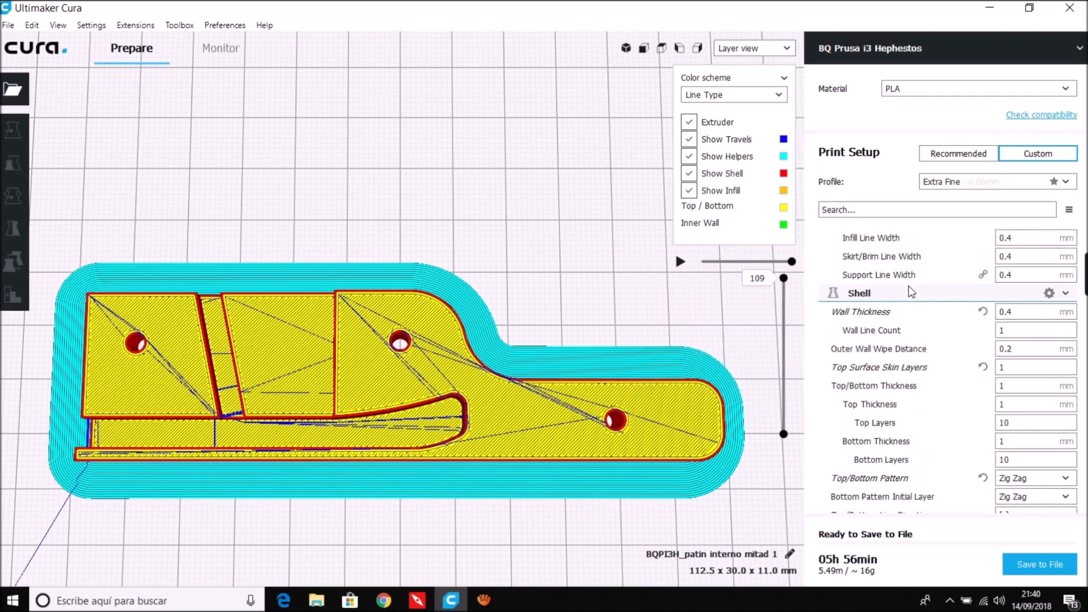
pyautogui.scroll(-1, 909, 285)
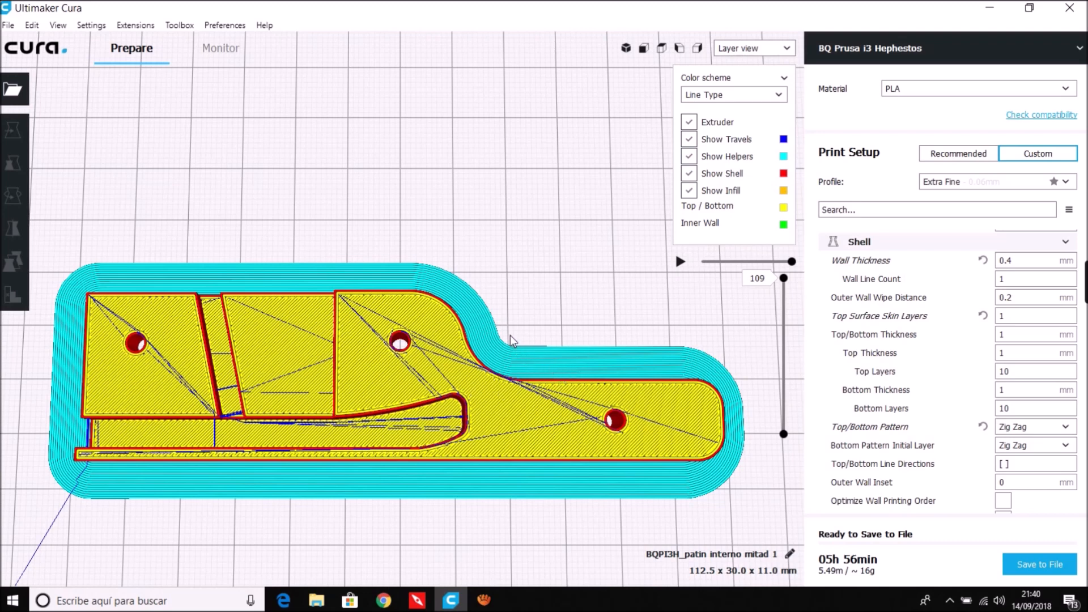
pyautogui.moveTo(783, 284)
pyautogui.mouseDown()
pyautogui.moveTo(803, 342)
pyautogui.moveTo(797, 284)
pyautogui.mouseUp()
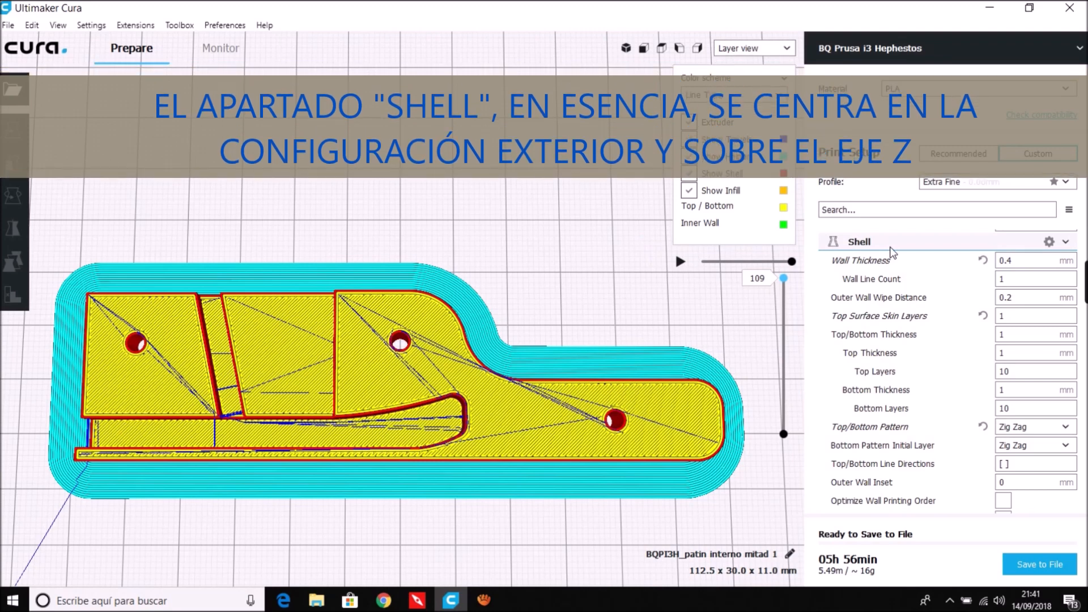
# - Check the Wall Thickness description and examine the part's outer wall up close, with the preview lowered to layer 78
pyautogui.moveTo(1026, 261)
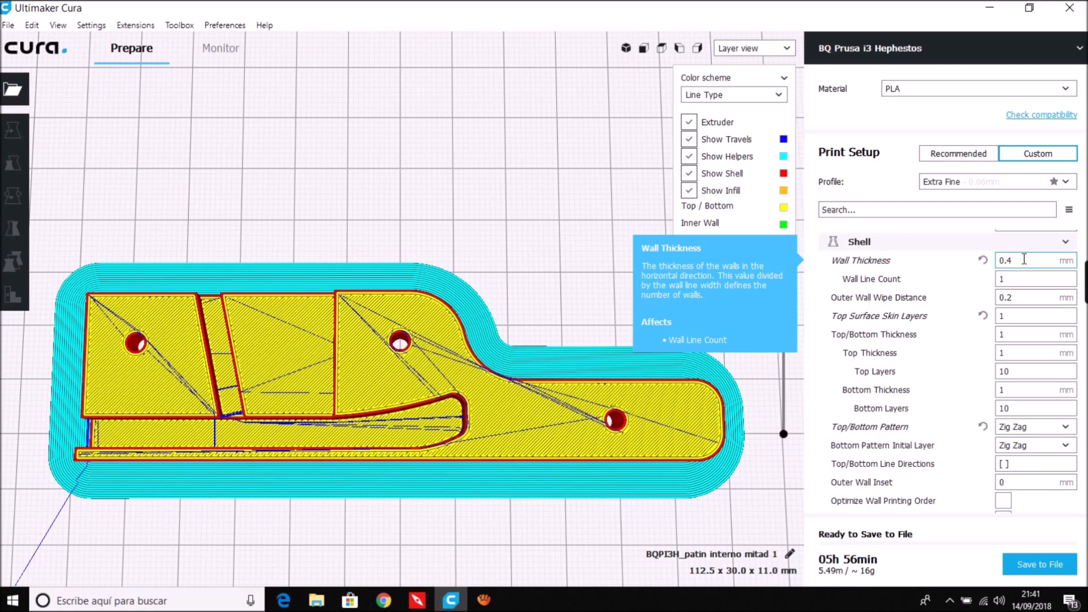
pyautogui.scroll(6, 573, 424)
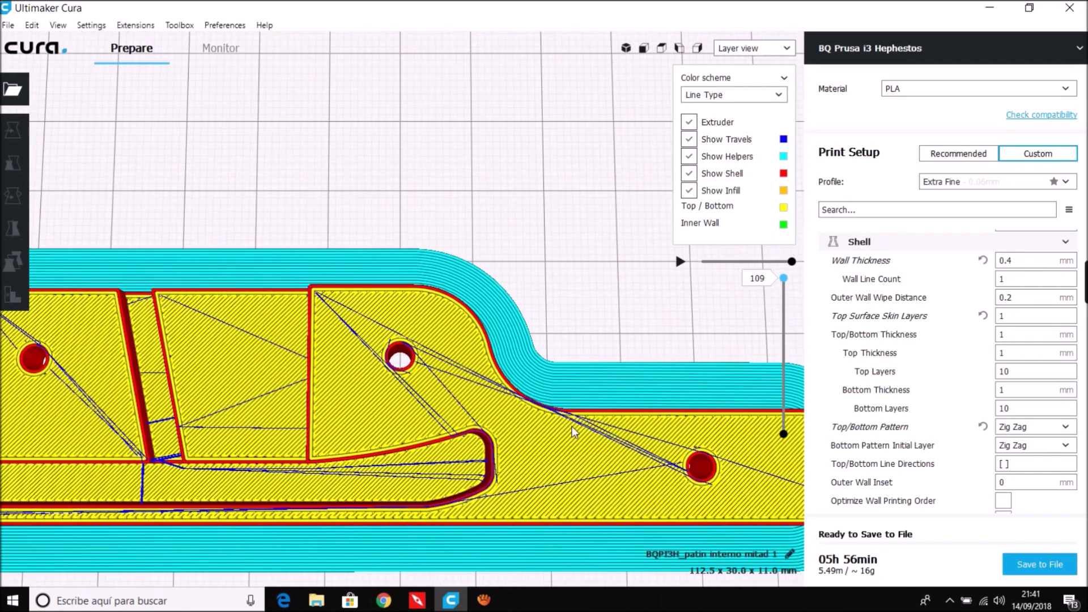
pyautogui.scroll(3, 572, 430)
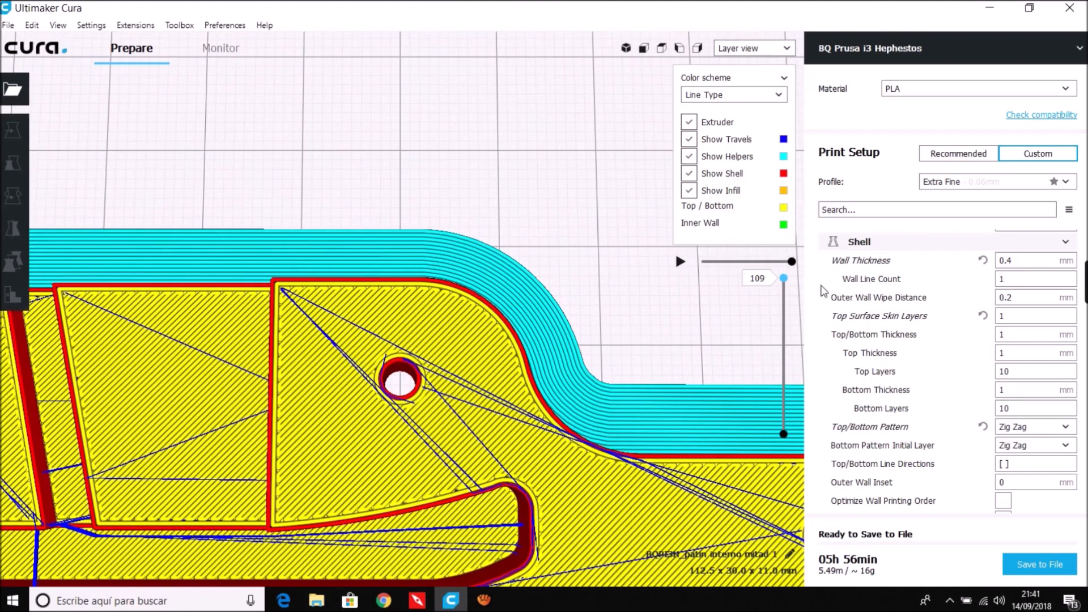
pyautogui.scroll(1, 776, 292)
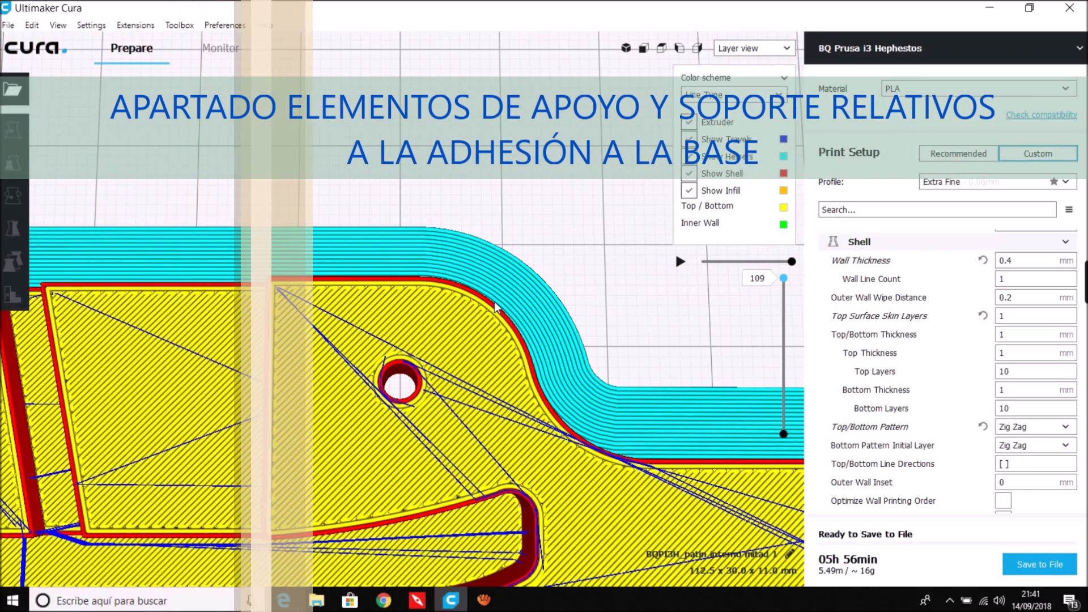
pyautogui.moveTo(785, 283); pyautogui.dragTo(785, 331)
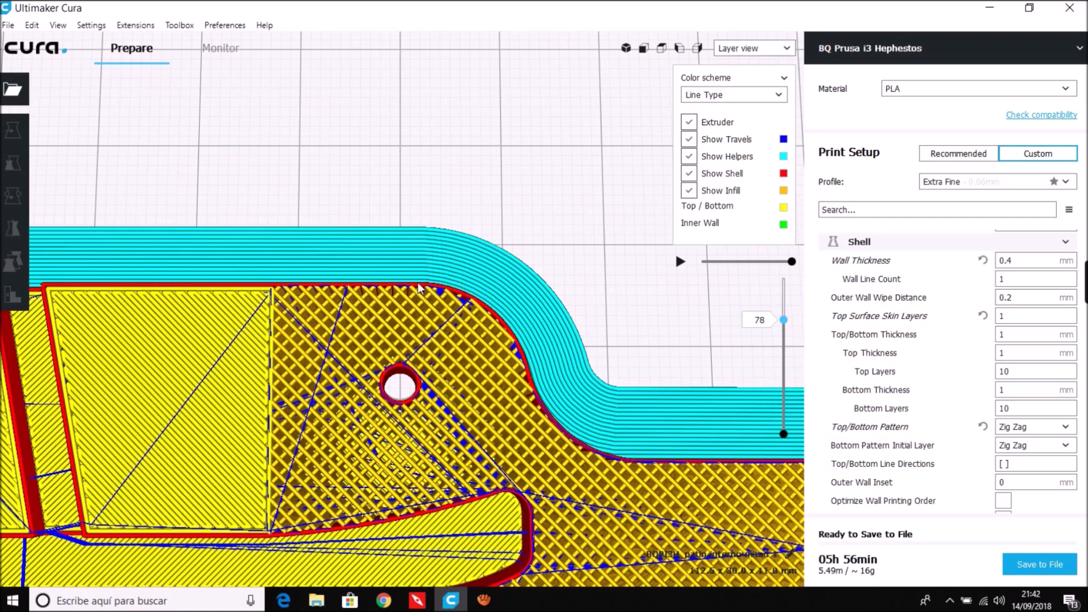
# - Consult the Ultimaker shell settings page in Chrome, return to Cura and raise the layer preview to layer 109
pyautogui.moveTo(865, 281)
pyautogui.click(383, 601)
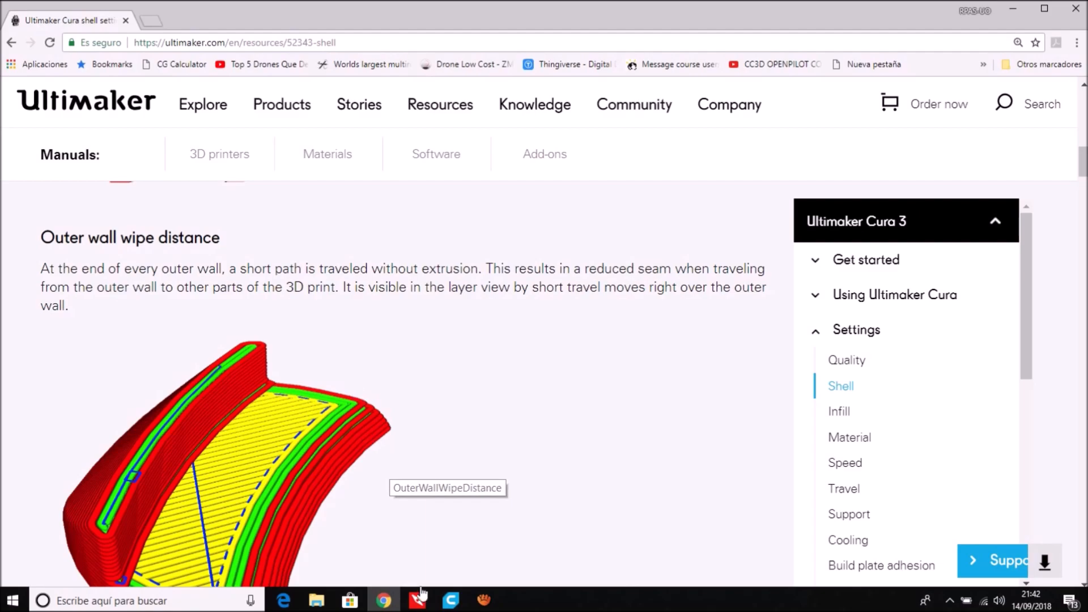
pyautogui.click(450, 602)
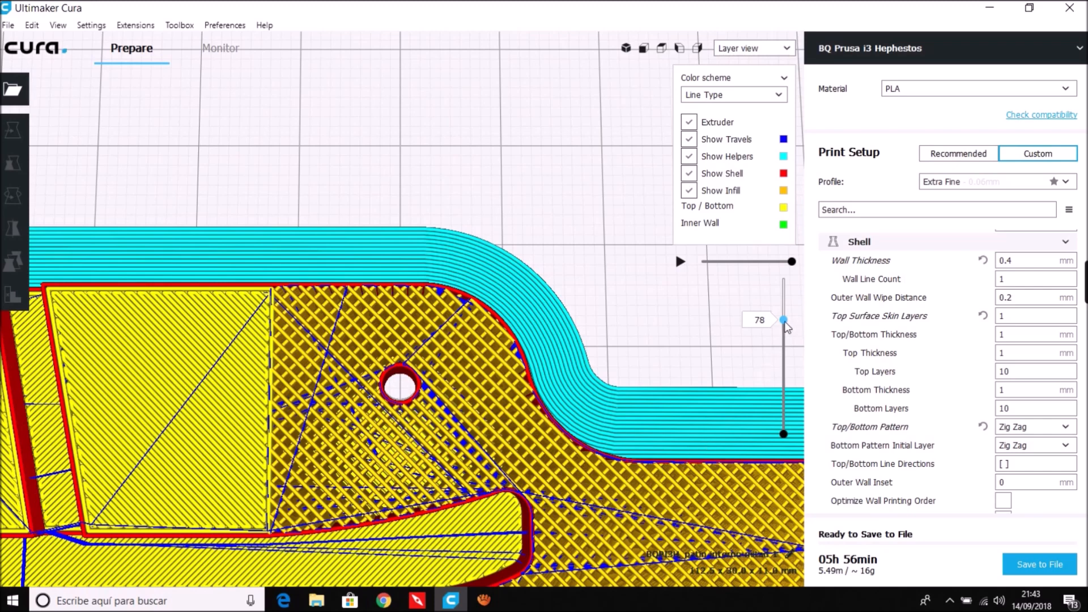
pyautogui.moveTo(785, 320); pyautogui.dragTo(793, 266)
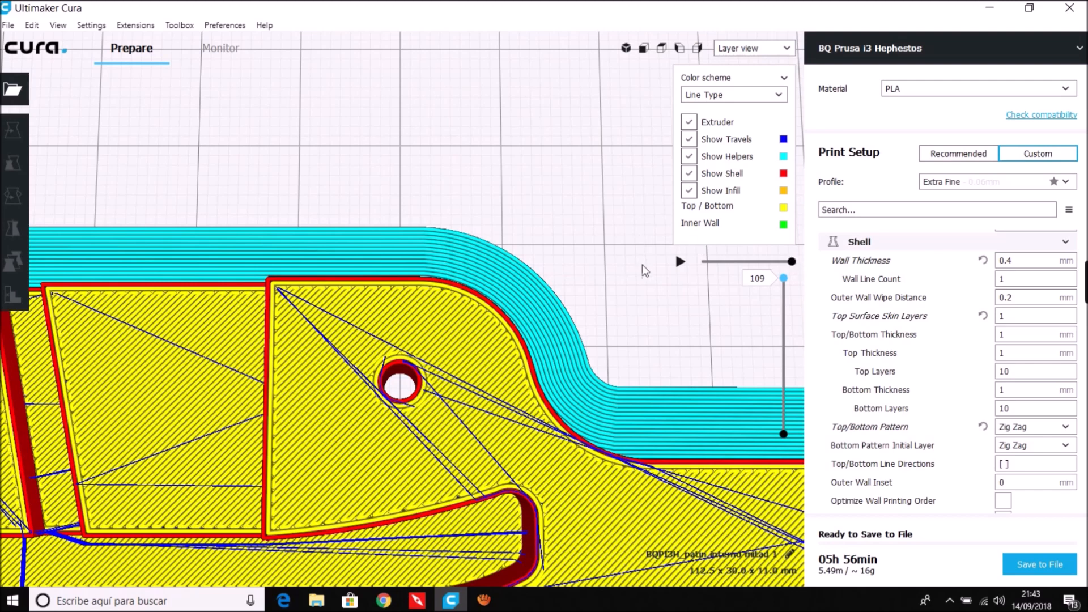
# - Read the Outer Wall Wipe Distance description, examine its illustration on the Ultimaker page in Chrome, and return to Cura
pyautogui.moveTo(1018, 297)
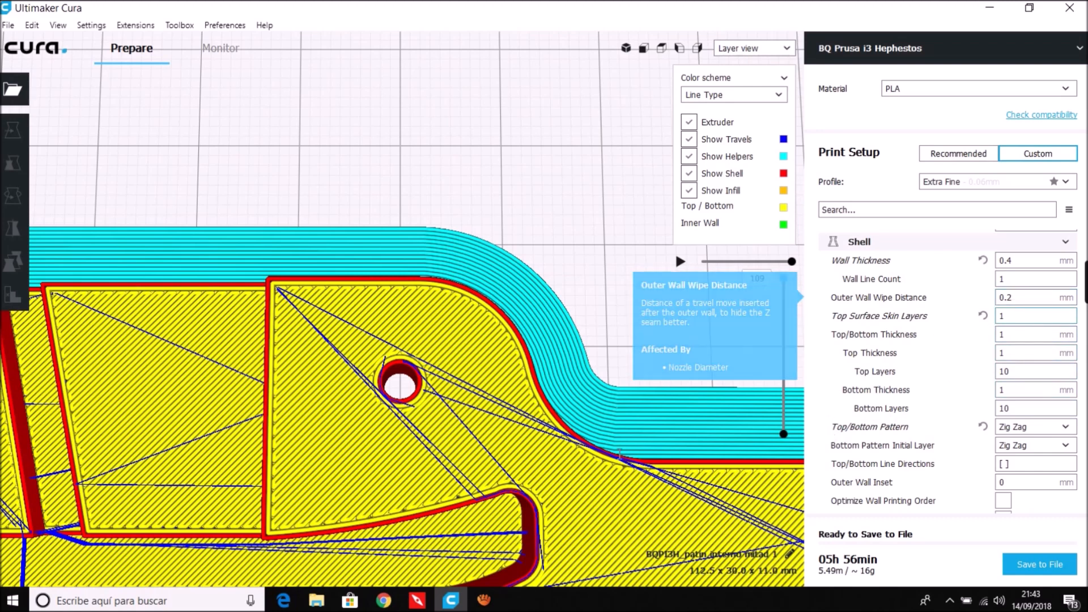
pyautogui.click(383, 600)
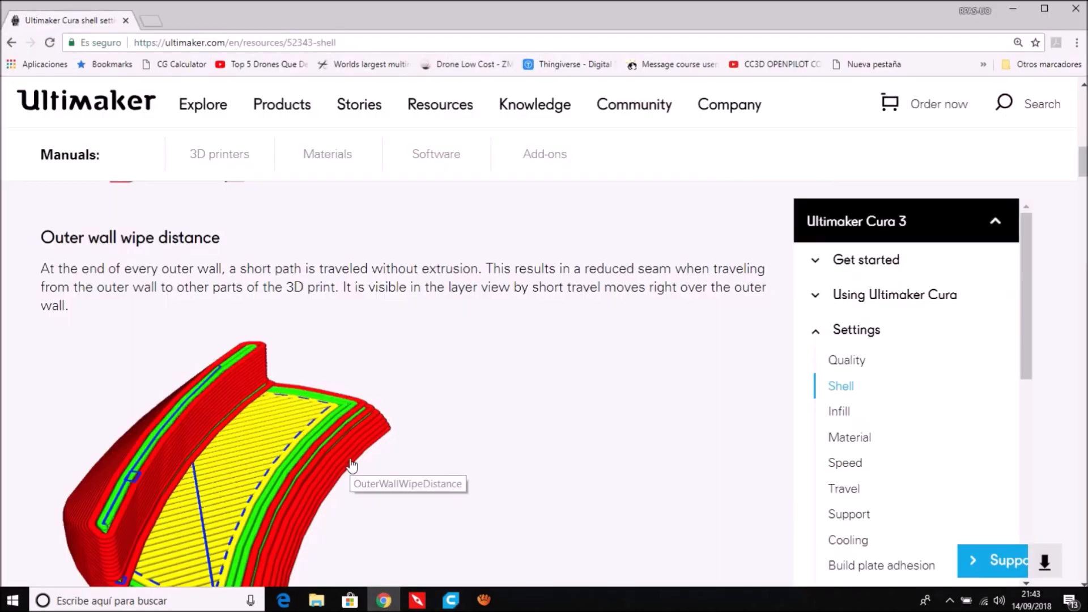
pyautogui.scroll(-1, 351, 462)
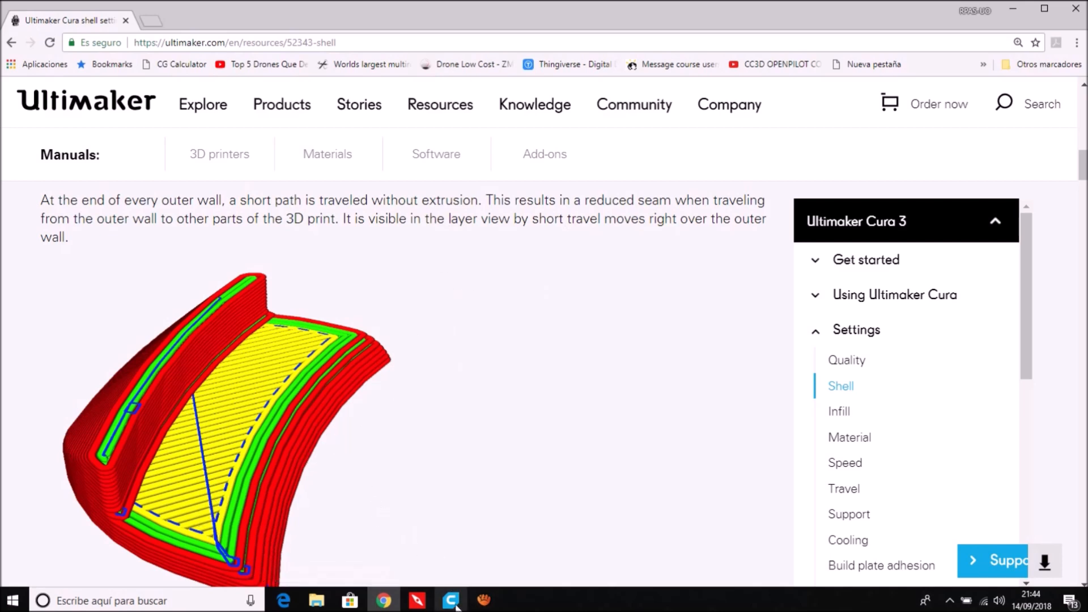
pyautogui.moveTo(457, 607)
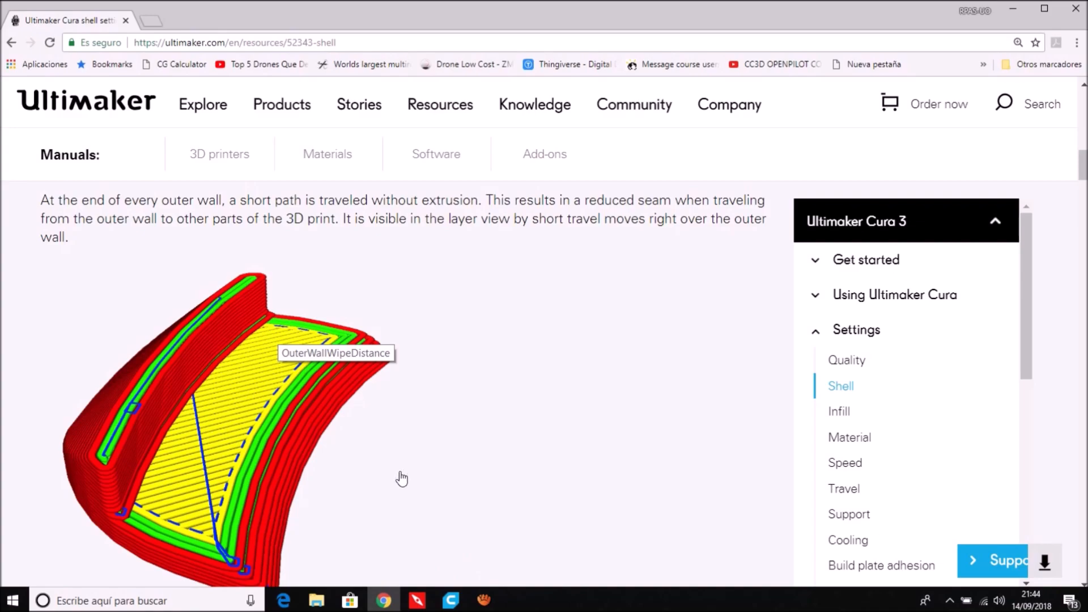
pyautogui.click(451, 599)
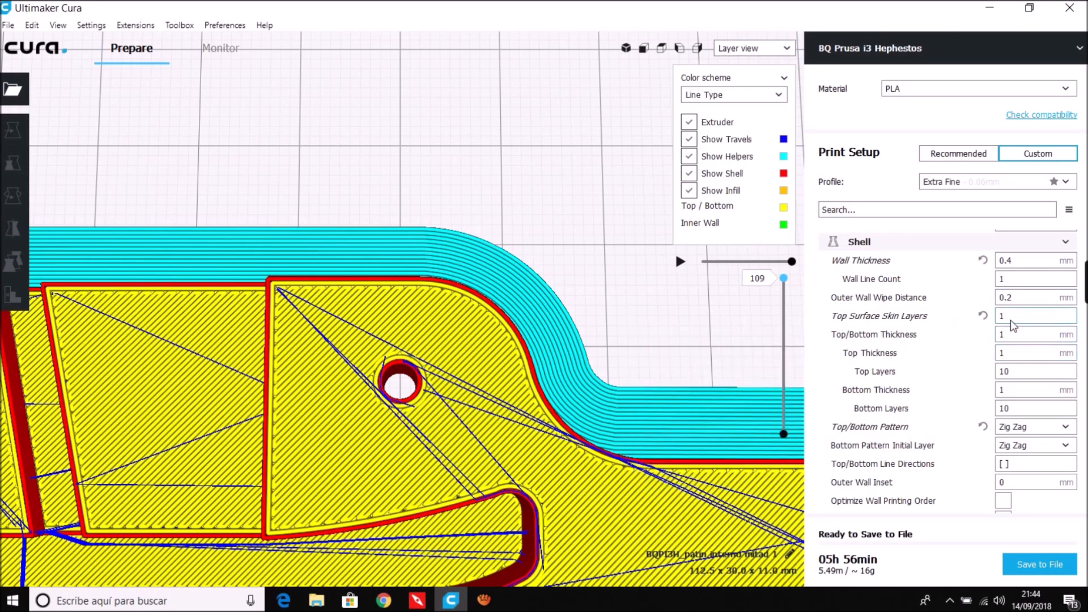
# - Reset Top Surface Skin Layers to its default and set it to 1 again
pyautogui.moveTo(1012, 318)
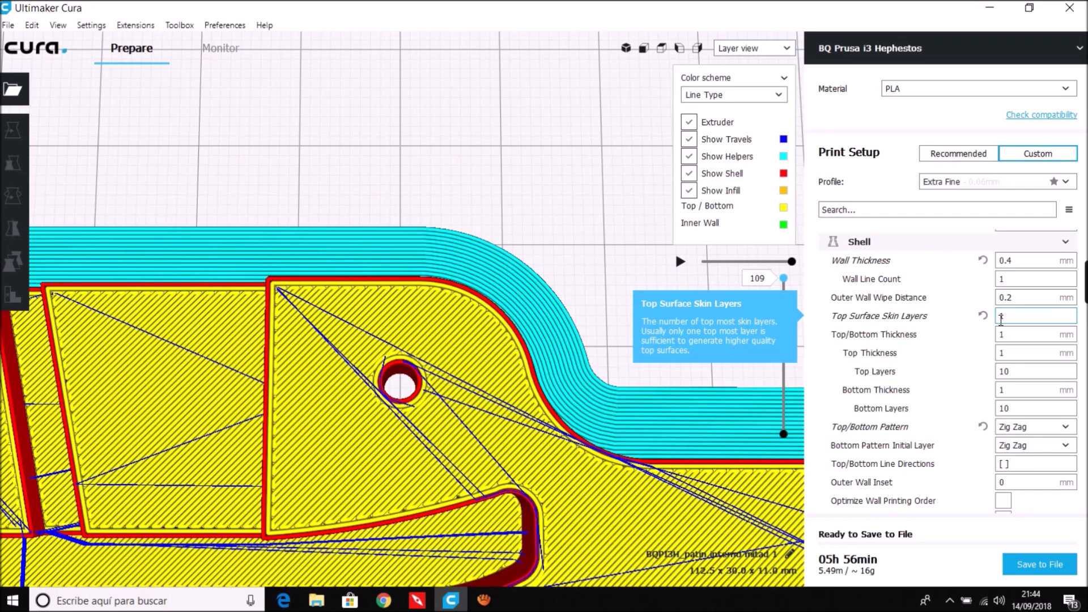
pyautogui.moveTo(885, 319)
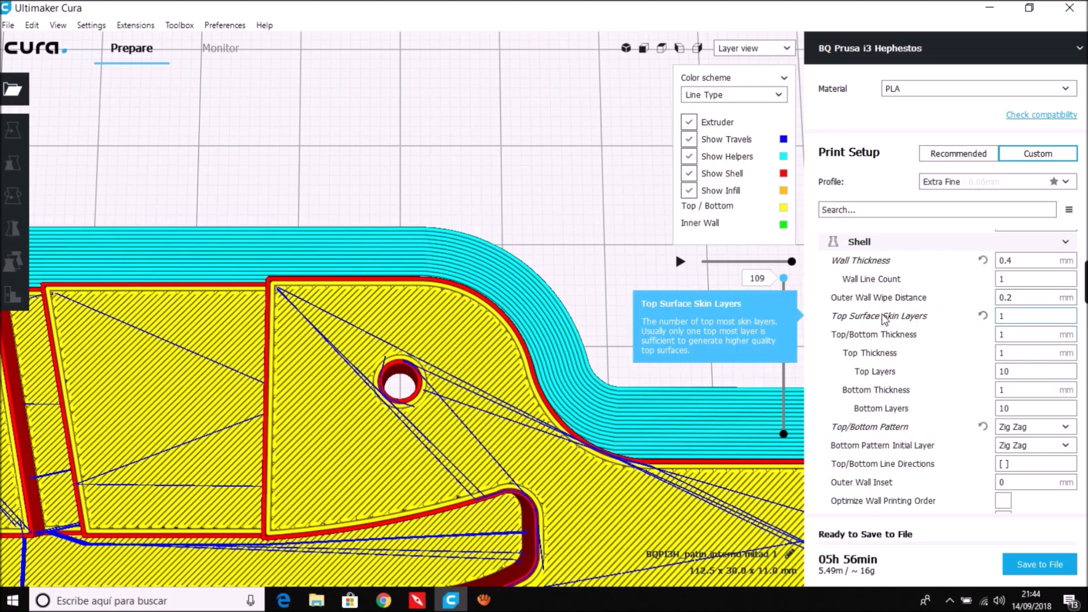
pyautogui.click(983, 315)
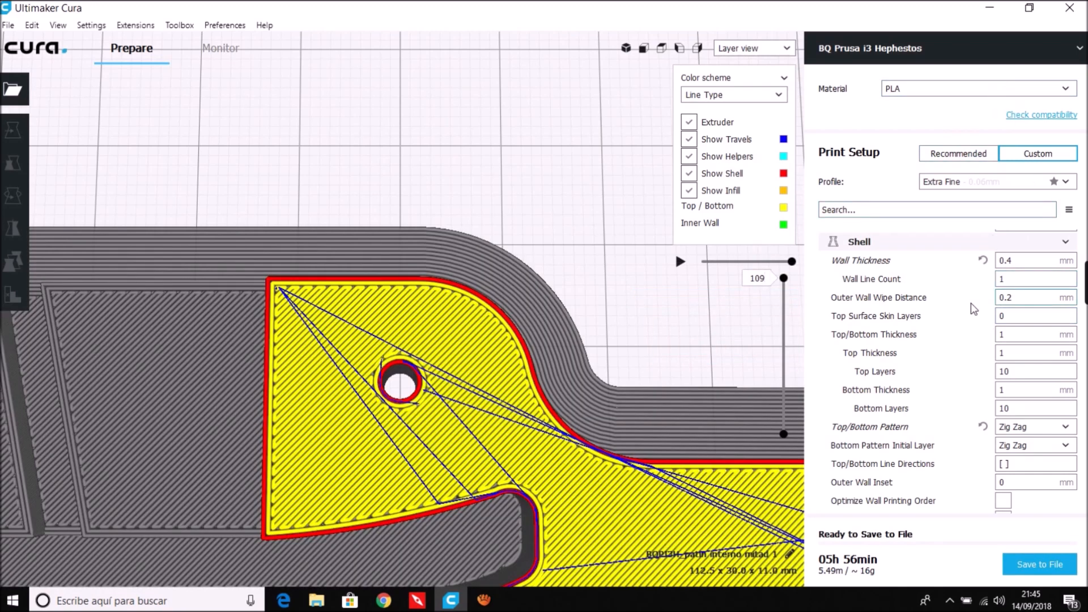
pyautogui.click(1002, 317)
pyautogui.press('BackSpace')
pyautogui.write('1')
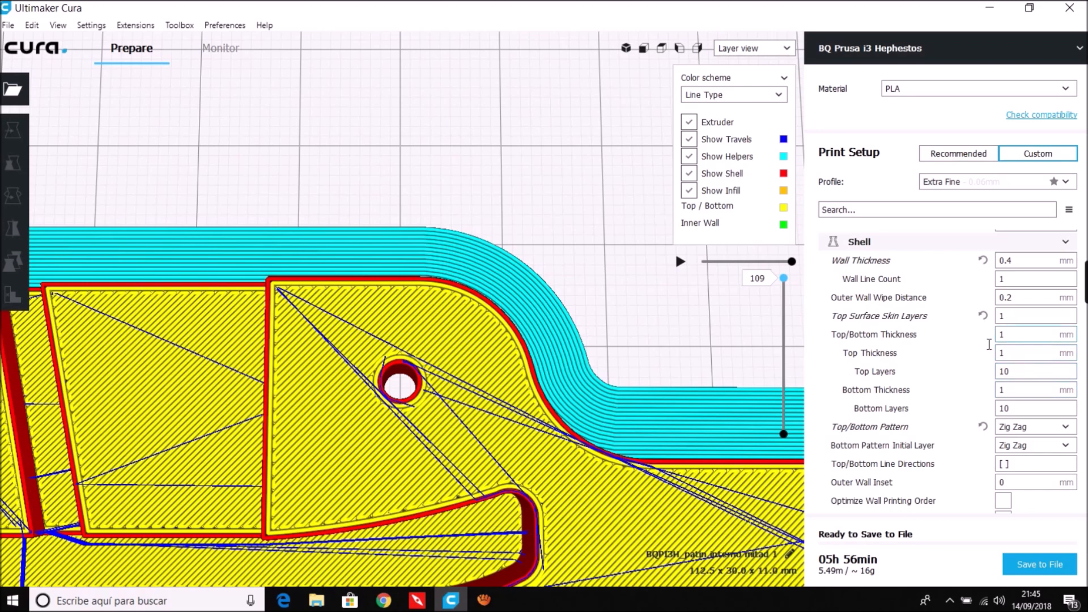
# - Read the descriptions of Top/Bottom Thickness and its top and bottom thickness and layer-count settings
pyautogui.moveTo(895, 340)
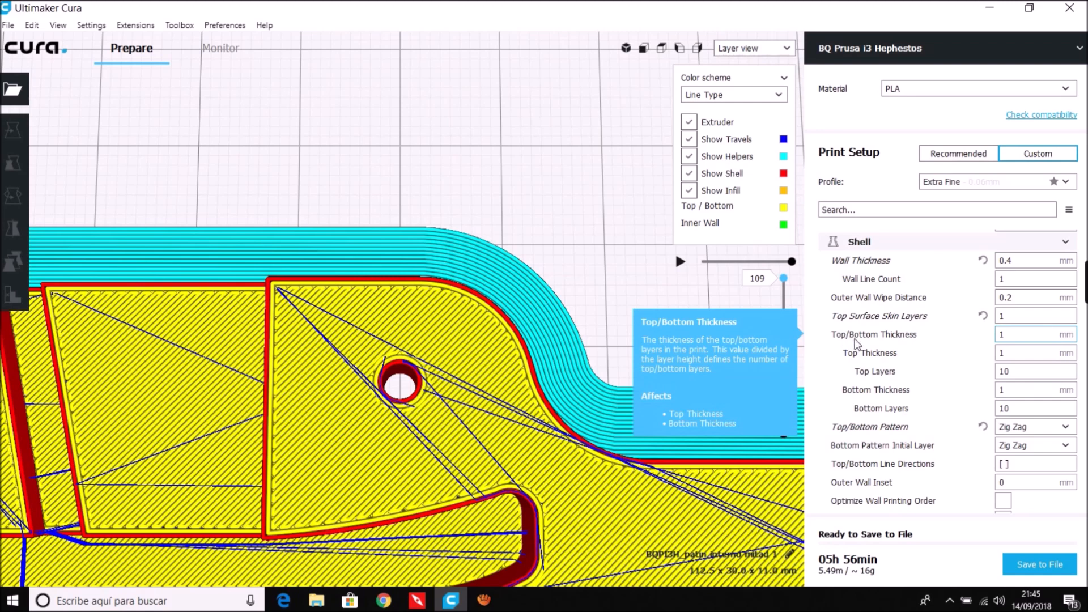
pyautogui.moveTo(859, 359)
pyautogui.moveTo(893, 375)
pyautogui.moveTo(855, 398)
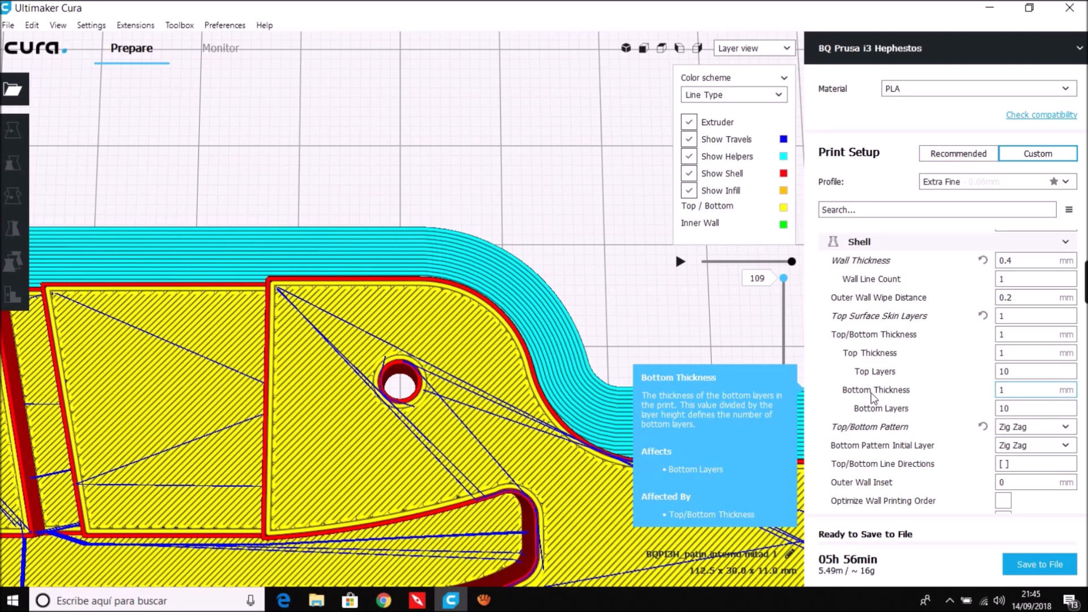
pyautogui.moveTo(886, 419)
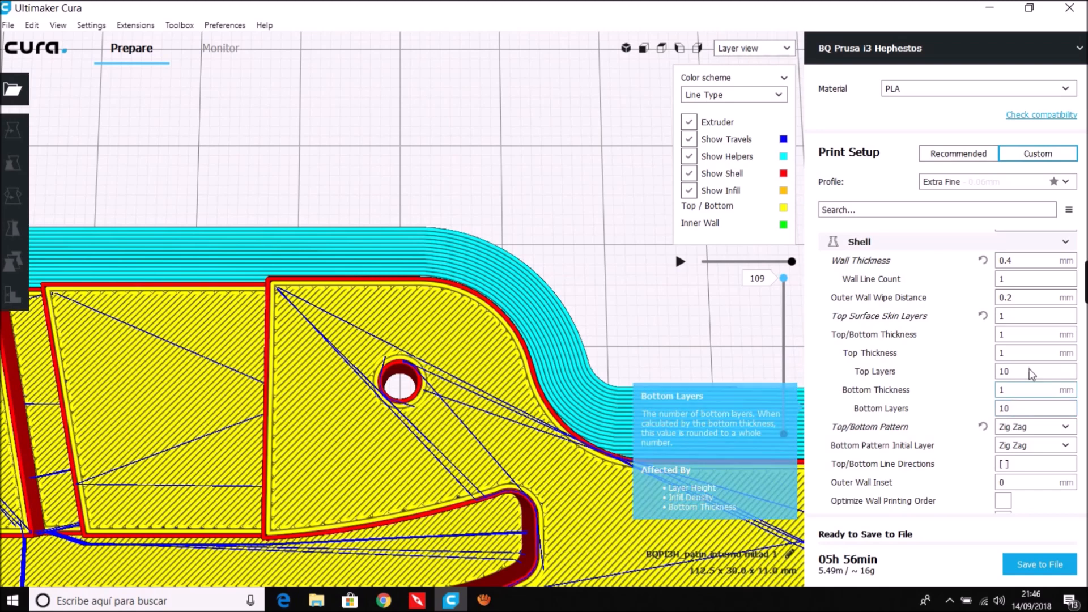
# - Check the Layer Height setting in the Quality section against the Top/Bottom Thickness and layer settings in Shell
pyautogui.scroll(1, 954, 371)
pyautogui.scroll(6, 954, 370)
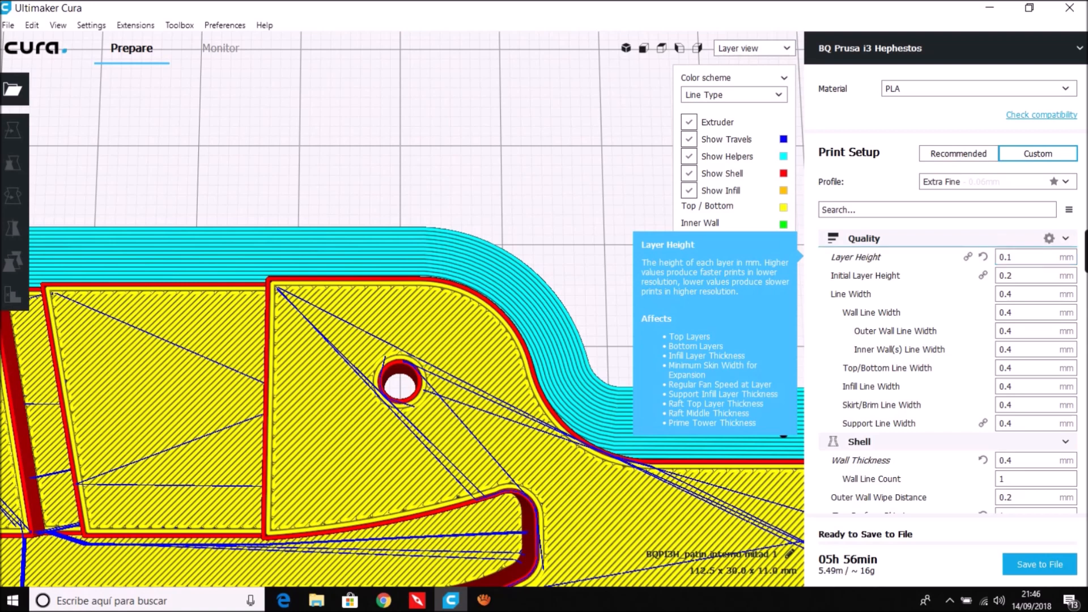
pyautogui.scroll(-6, 954, 370)
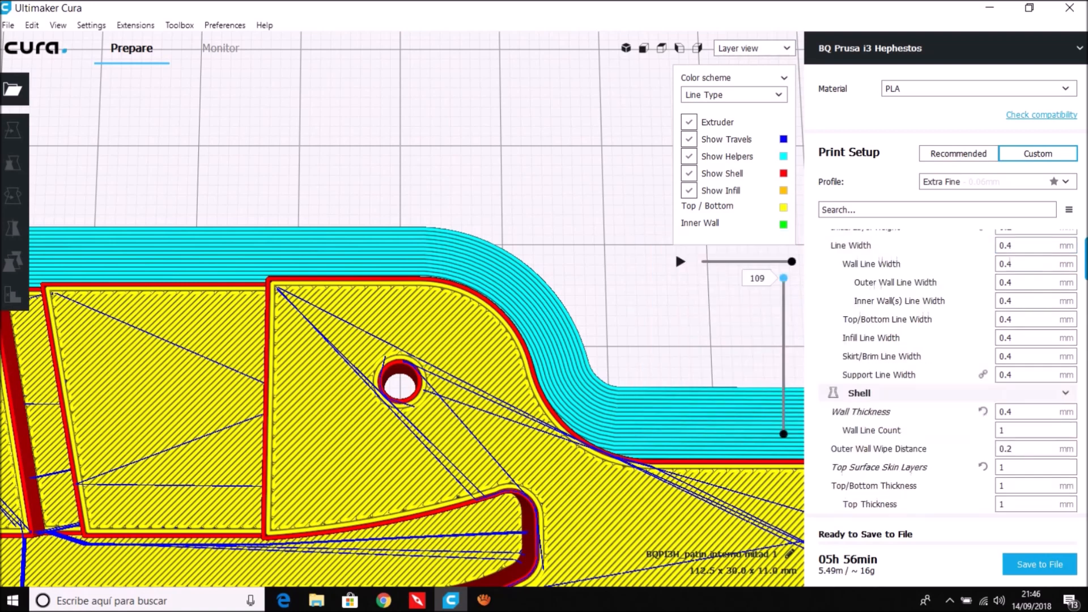
pyautogui.scroll(-1, 954, 370)
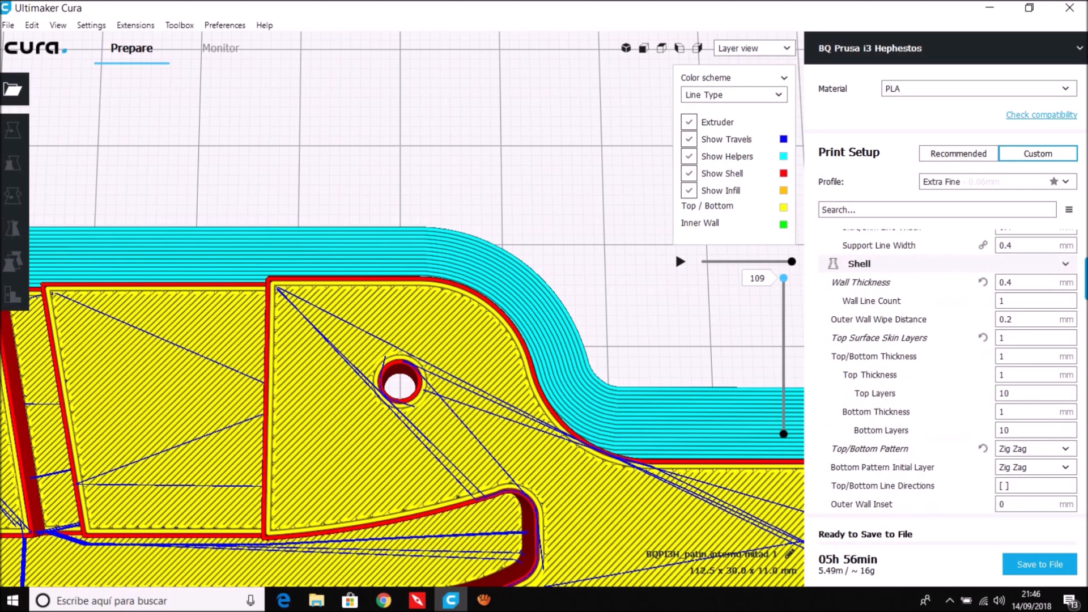
pyautogui.scroll(-2, 954, 370)
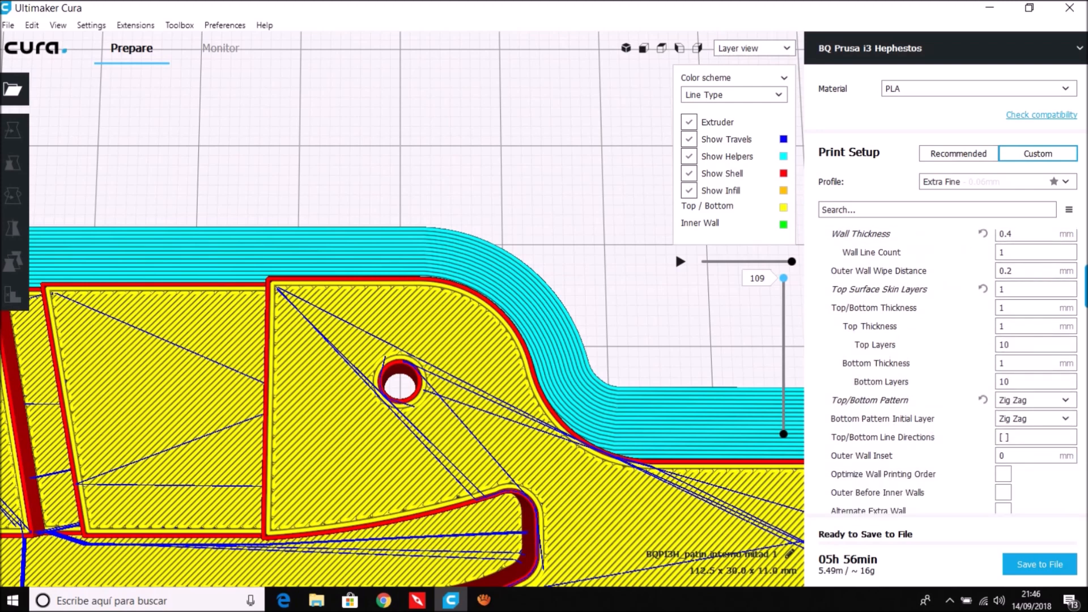
pyautogui.moveTo(1035, 307)
# - Compare the solid top and bottom layers with the infill by previewing layers 99, 9 and 11, ending at layer 109
pyautogui.moveTo(784, 278); pyautogui.dragTo(787, 305)
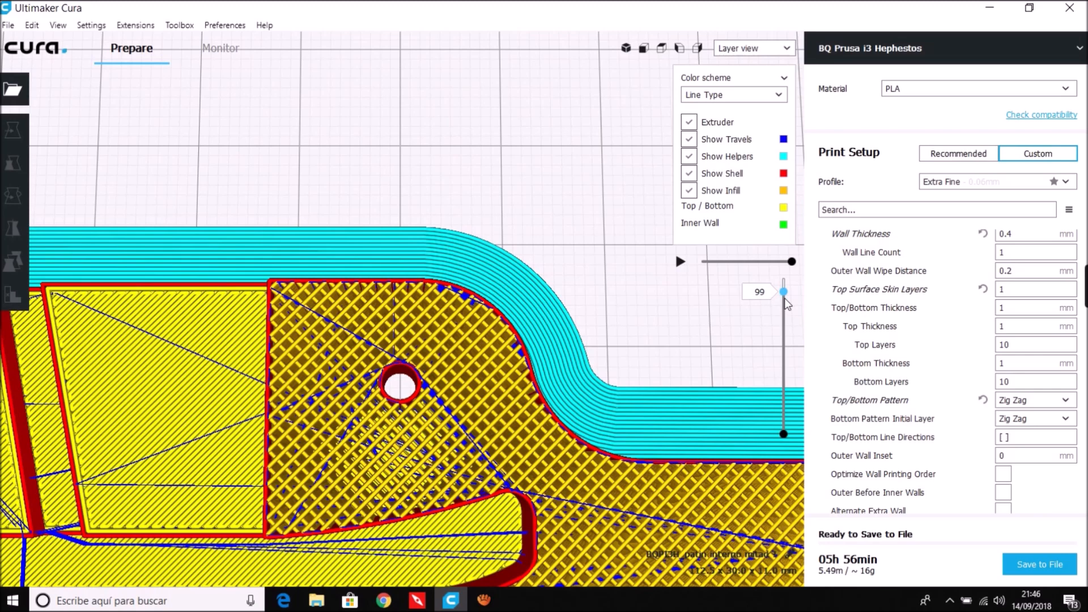
pyautogui.moveTo(784, 300); pyautogui.dragTo(784, 419)
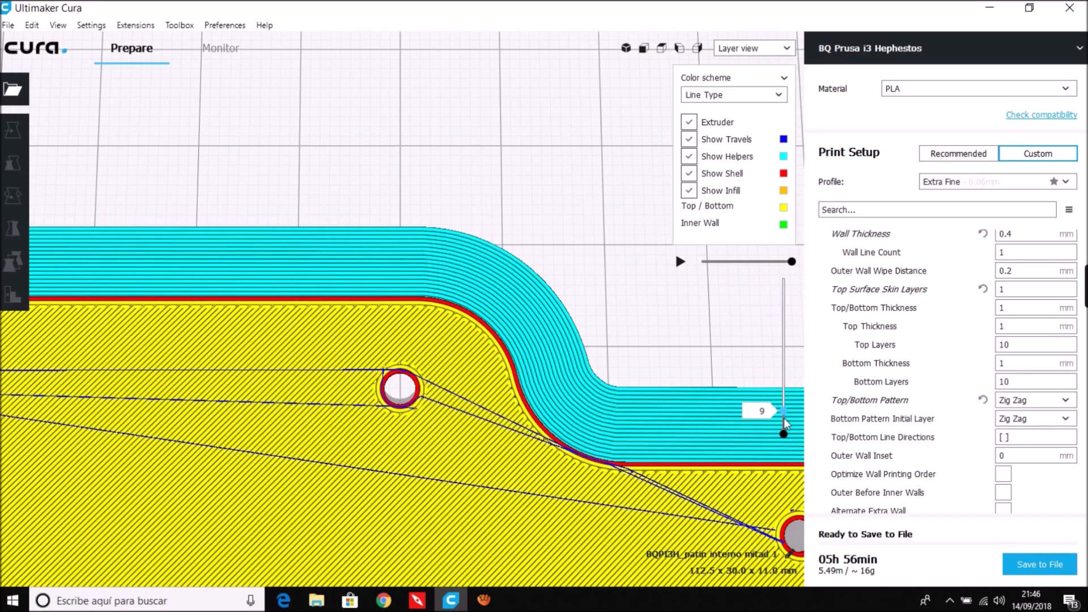
pyautogui.moveTo(785, 417); pyautogui.dragTo(787, 422, button='right')
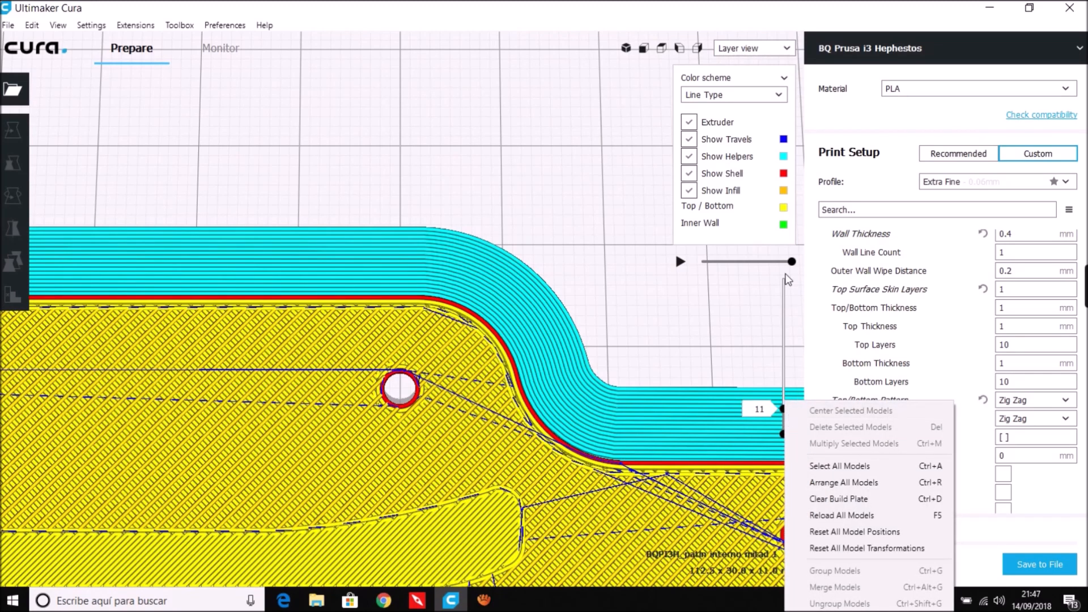
pyautogui.click(780, 348)
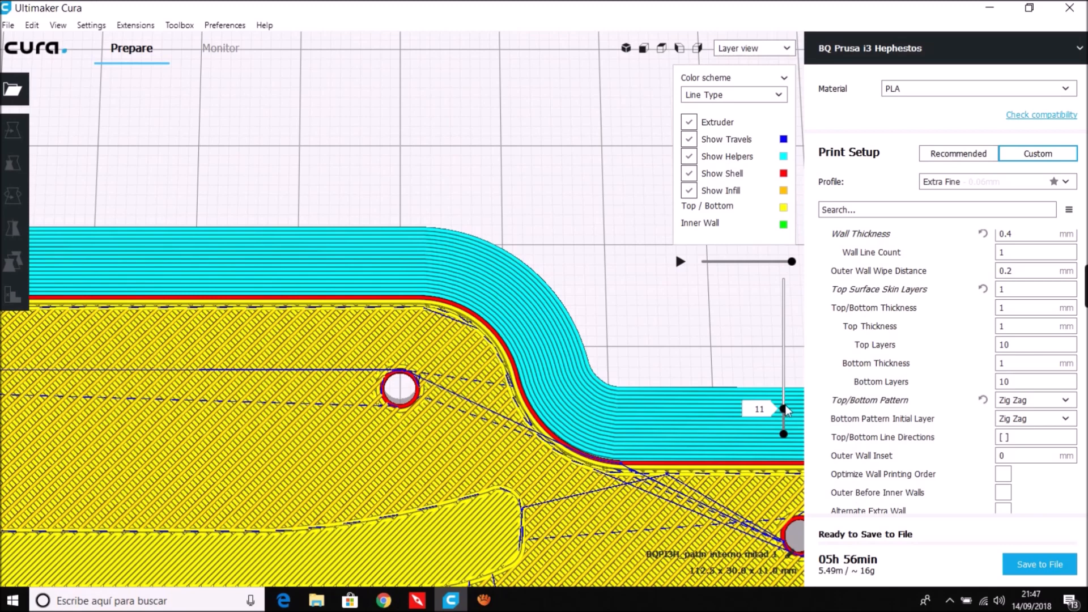
pyautogui.moveTo(785, 408); pyautogui.dragTo(793, 259)
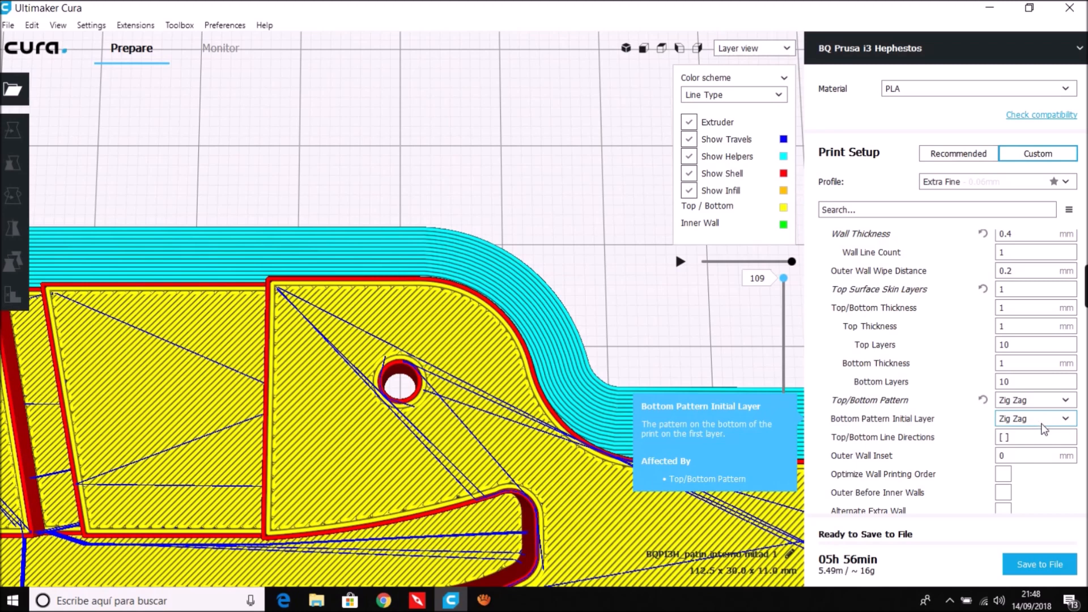
# - Lower the layer preview to layer 1 to examine the bottom pattern of the initial layer
pyautogui.moveTo(784, 279); pyautogui.dragTo(765, 444)
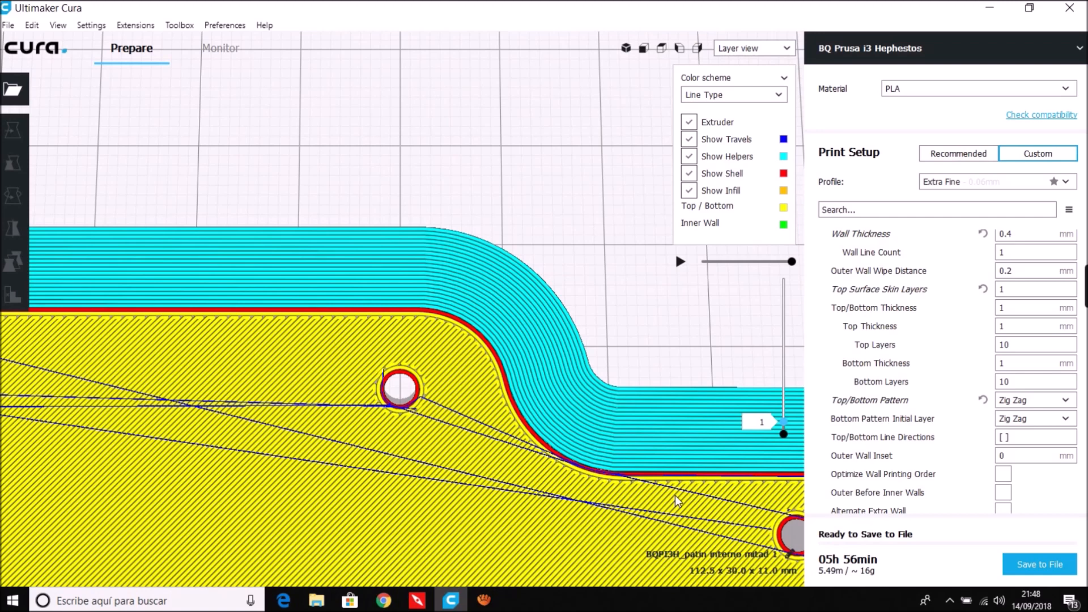
# - Set Bottom Pattern Initial Layer to Concentric and compare layer 1 with layer 2 in the preview
pyautogui.click(1066, 418)
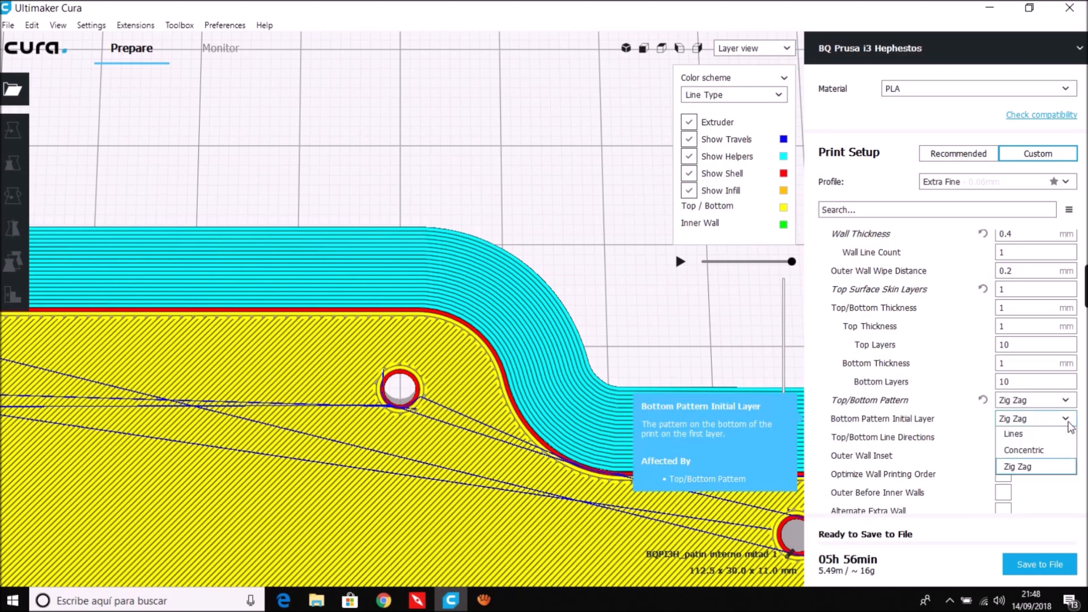
pyautogui.click(1034, 451)
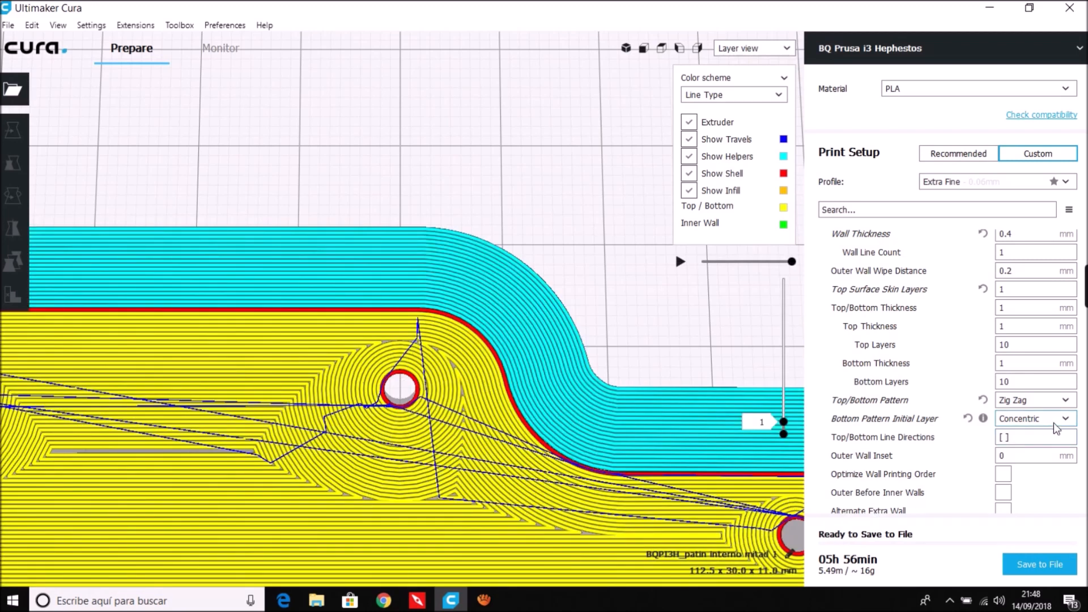
pyautogui.moveTo(785, 424); pyautogui.dragTo(788, 420)
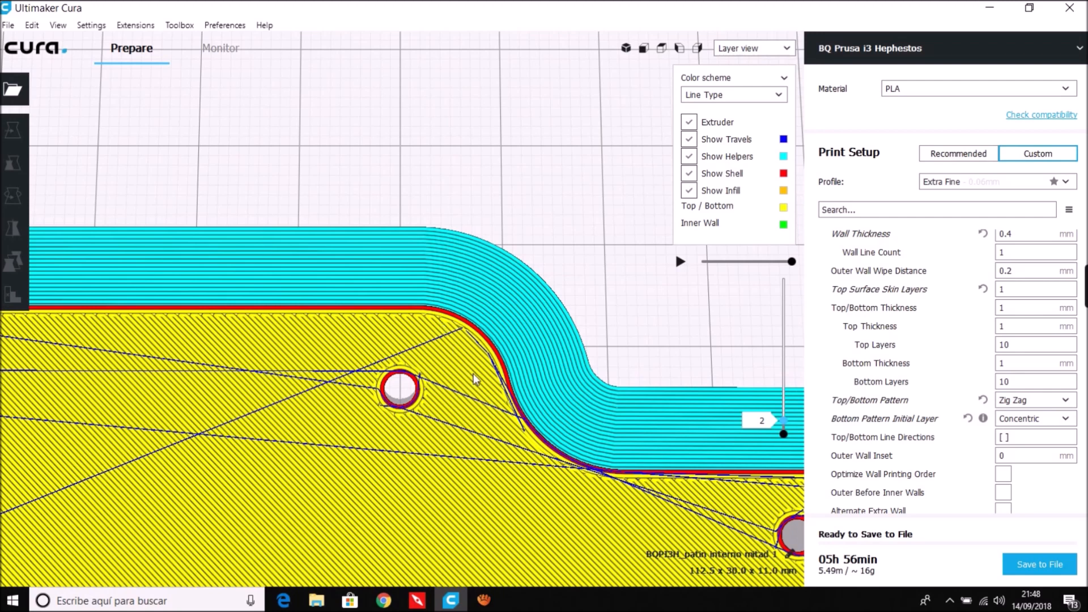
# - Set Top/Bottom Pattern to Lines and examine the resliced pattern on layer 2
pyautogui.click(1049, 402)
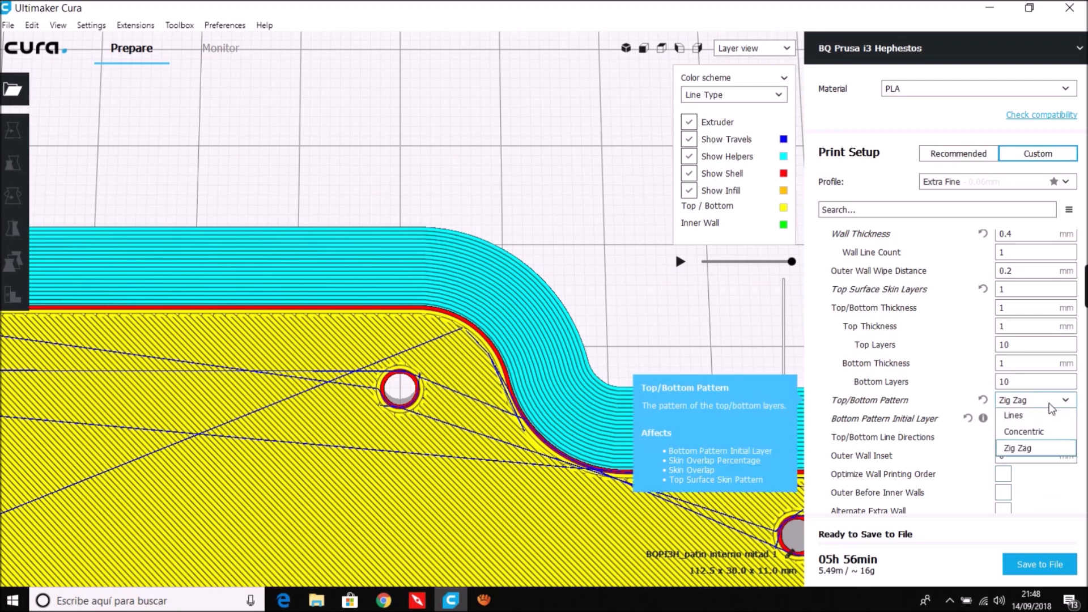
pyautogui.click(1016, 420)
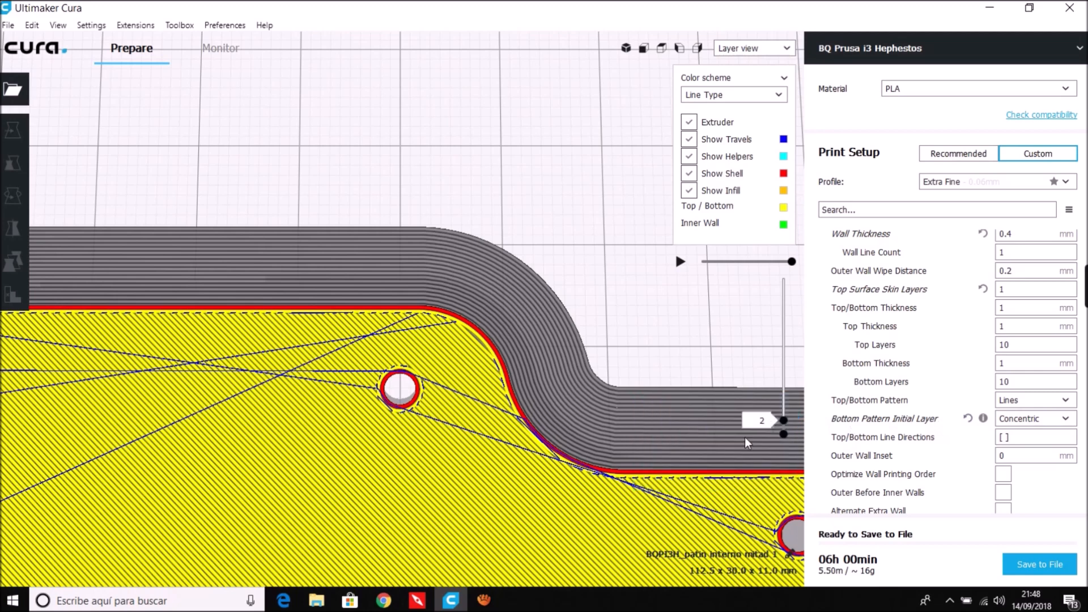
pyautogui.moveTo(945, 450)
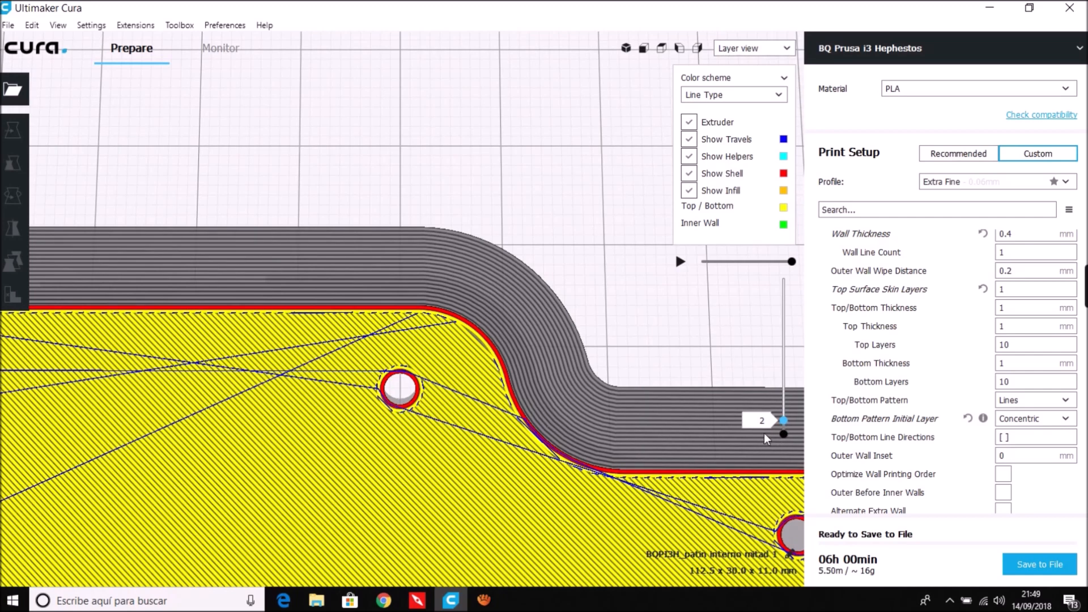
# - Compare the bottom pattern on layer 1 with the top pattern on layer 109 across the whole part
pyautogui.moveTo(784, 421); pyautogui.dragTo(785, 440)
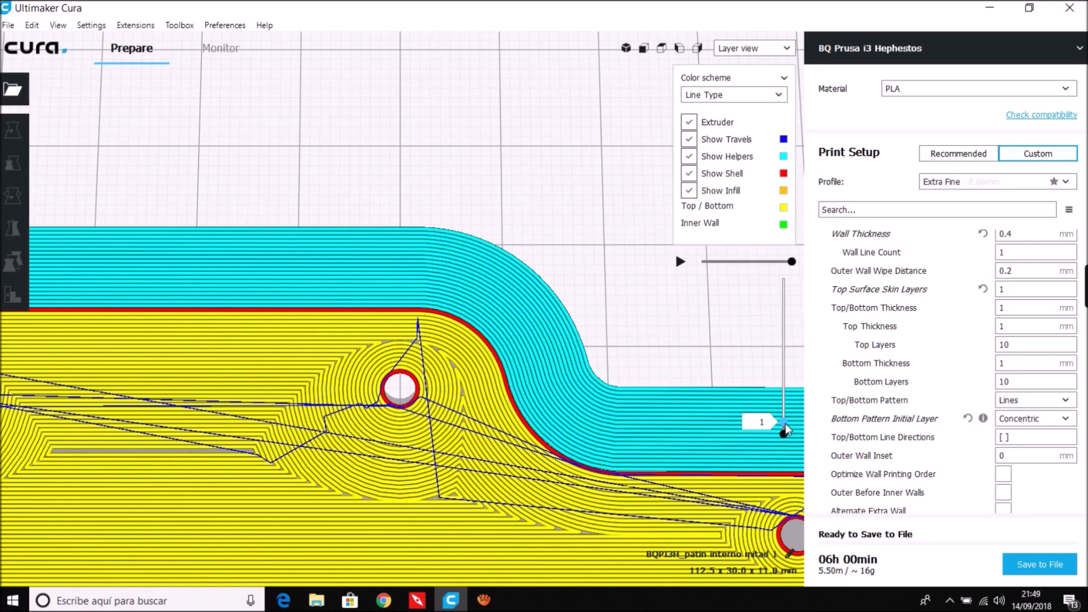
pyautogui.moveTo(786, 421); pyautogui.dragTo(783, 279)
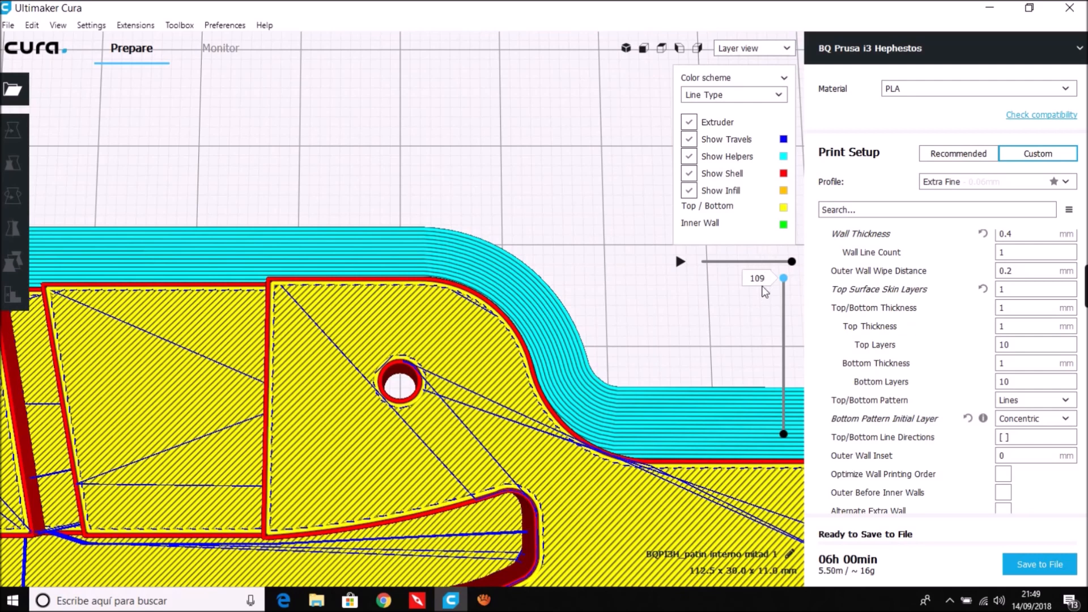
pyautogui.scroll(-1, 558, 332)
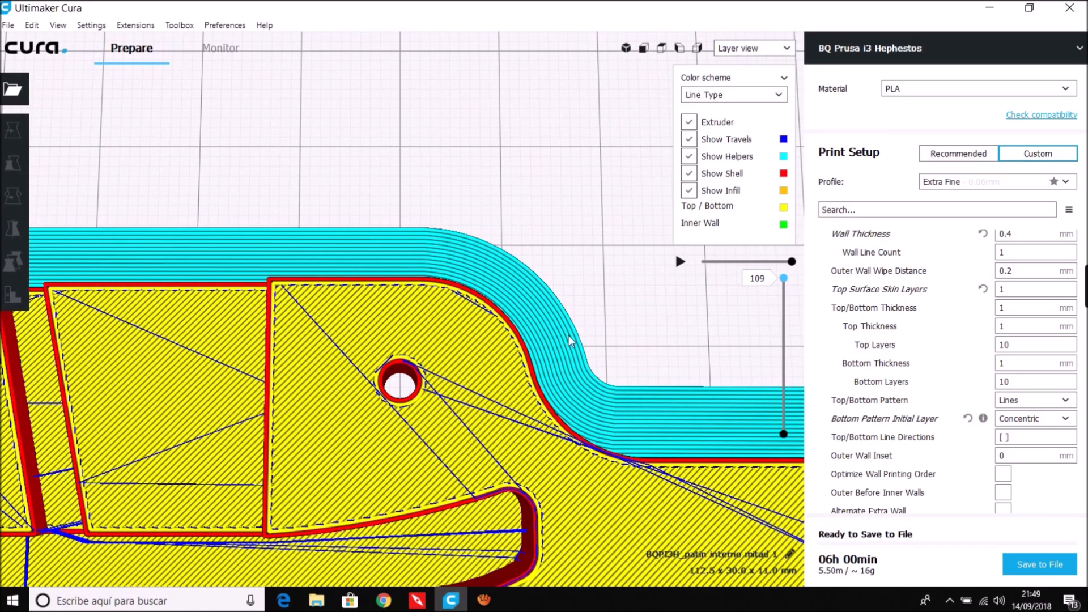
pyautogui.scroll(-4, 570, 335)
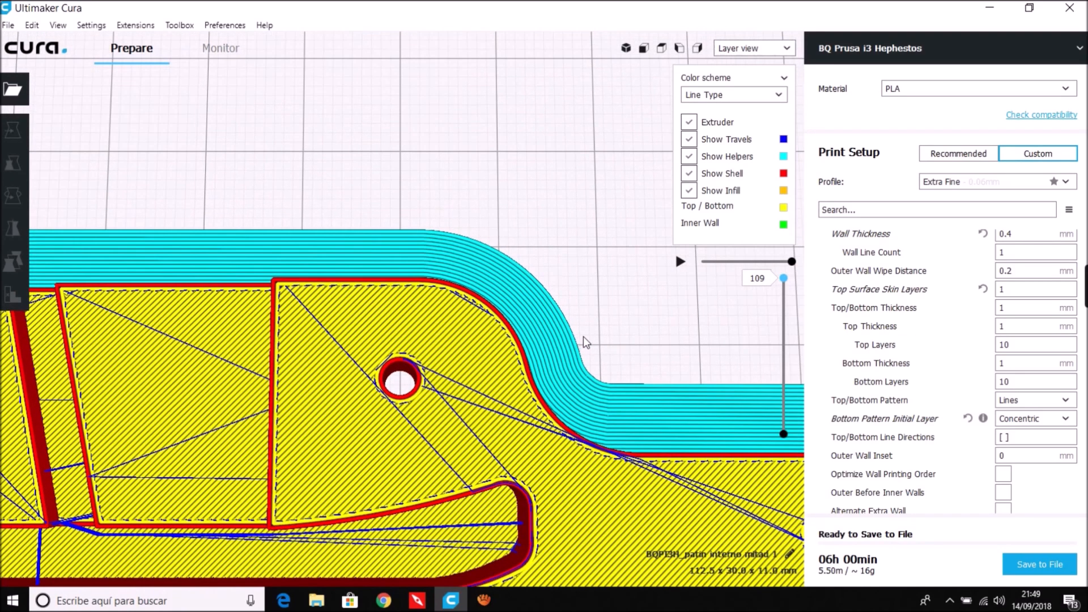
pyautogui.scroll(-5, 584, 334)
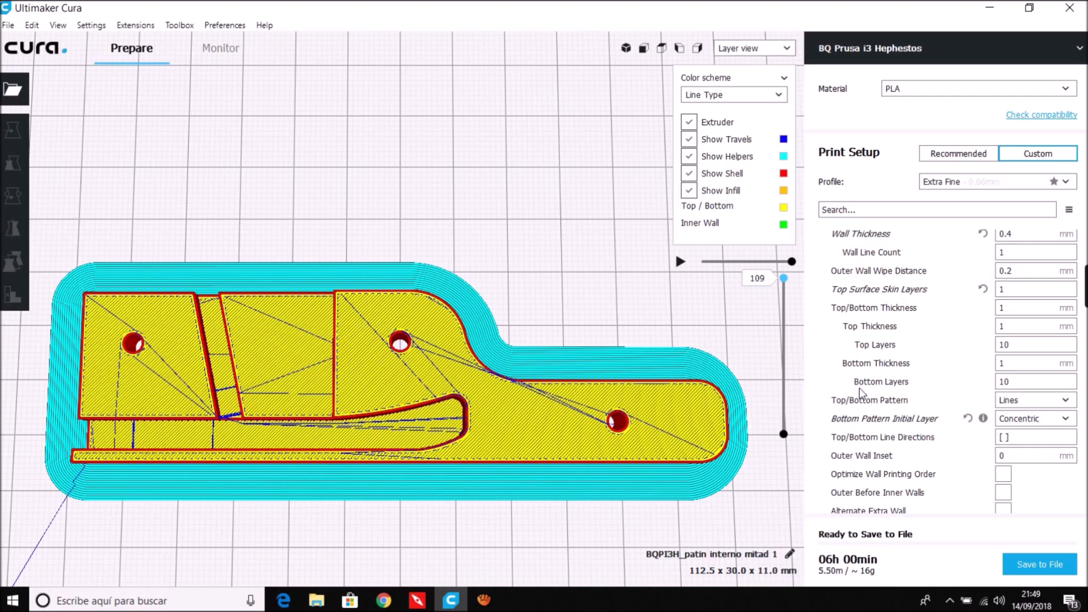
# - Set Top/Bottom Pattern to Concentric and examine the result on the part's top layer
pyautogui.click(1020, 403)
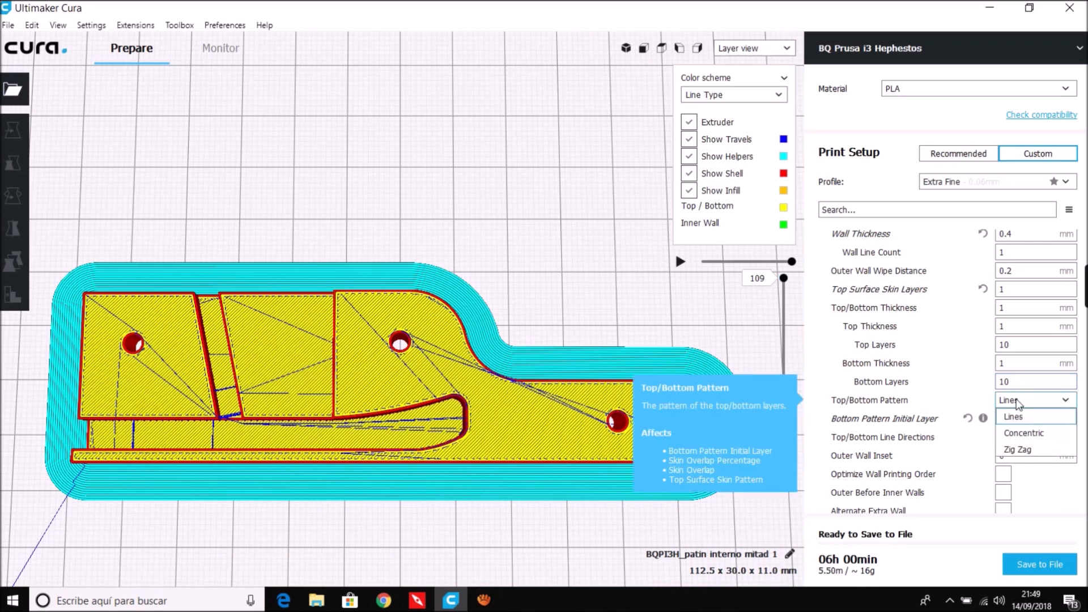
pyautogui.click(1024, 433)
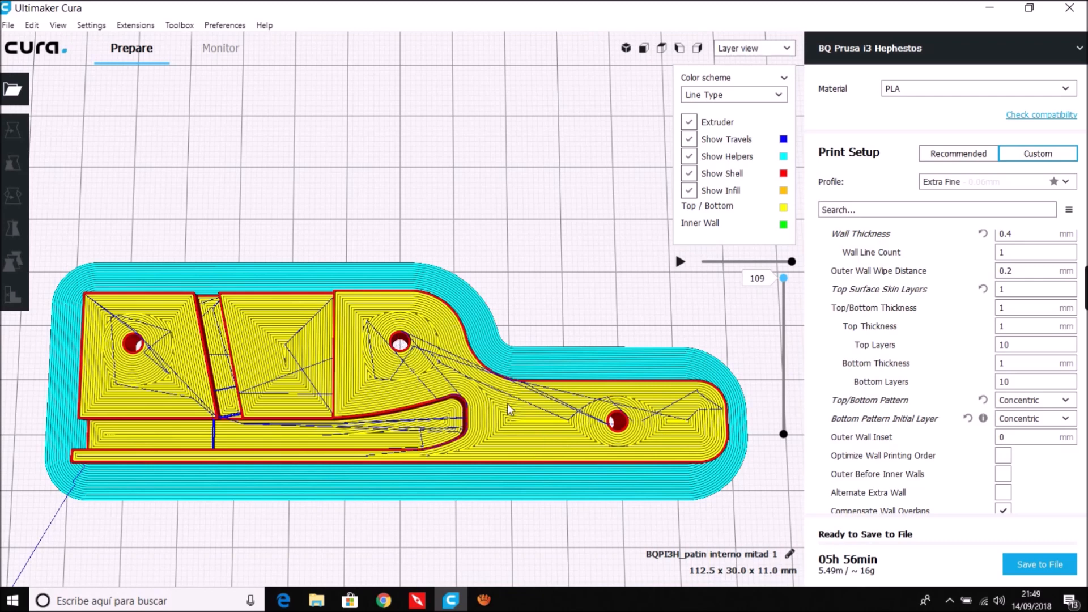
# - Switch to the Ultimaker shell manual in Chrome and read the Top/bottom pattern section, comparing its Lines, Zig-zag and Concentric illustrations
pyautogui.click(384, 599)
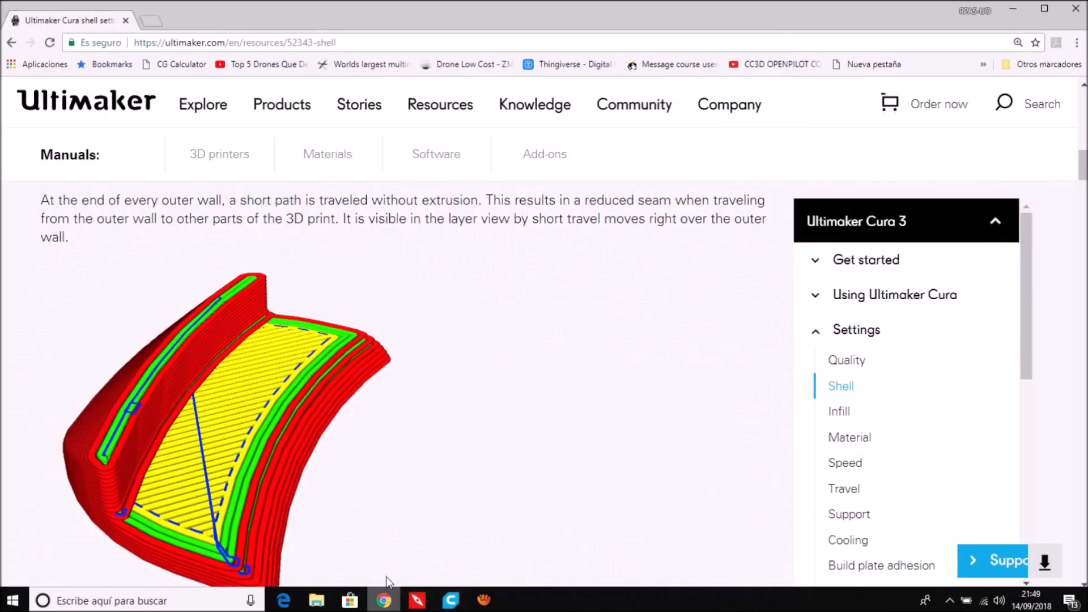
pyautogui.scroll(-20, 400, 419)
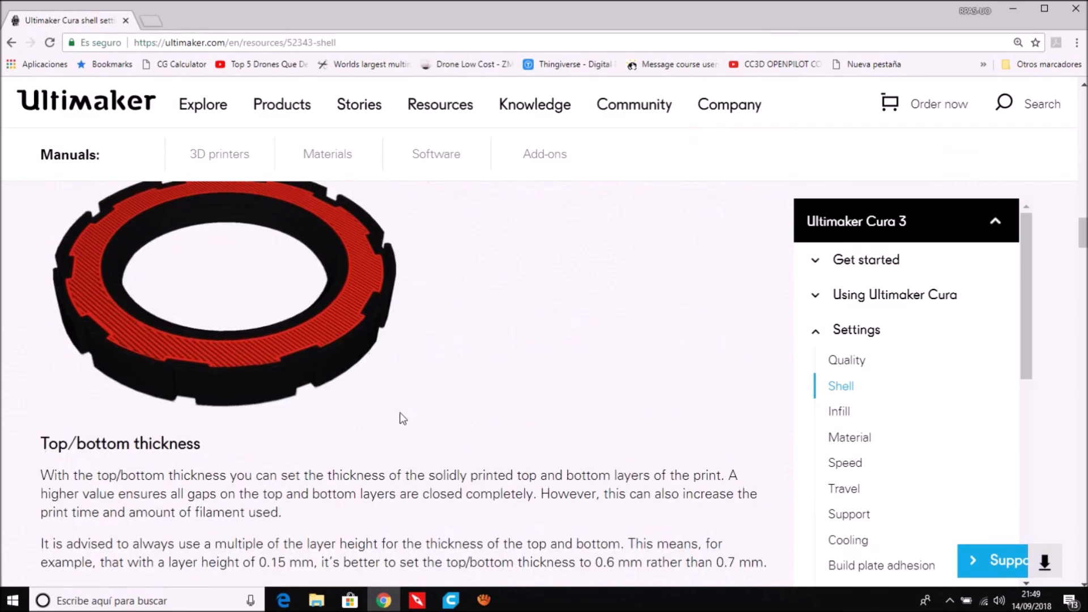
pyautogui.scroll(-10, 401, 416)
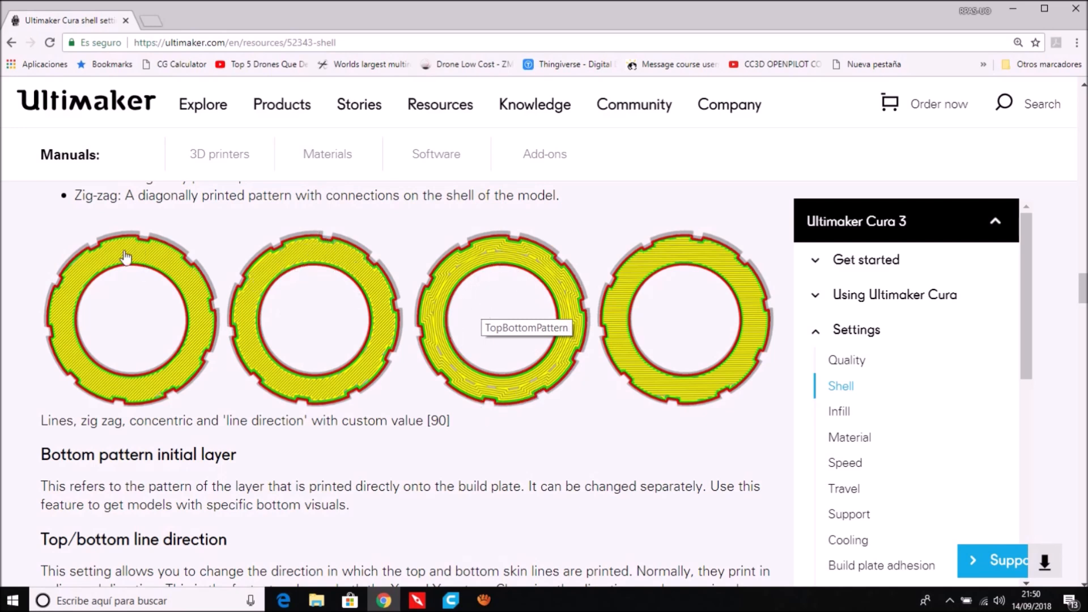
pyautogui.scroll(2, 287, 298)
pyautogui.scroll(3, 298, 305)
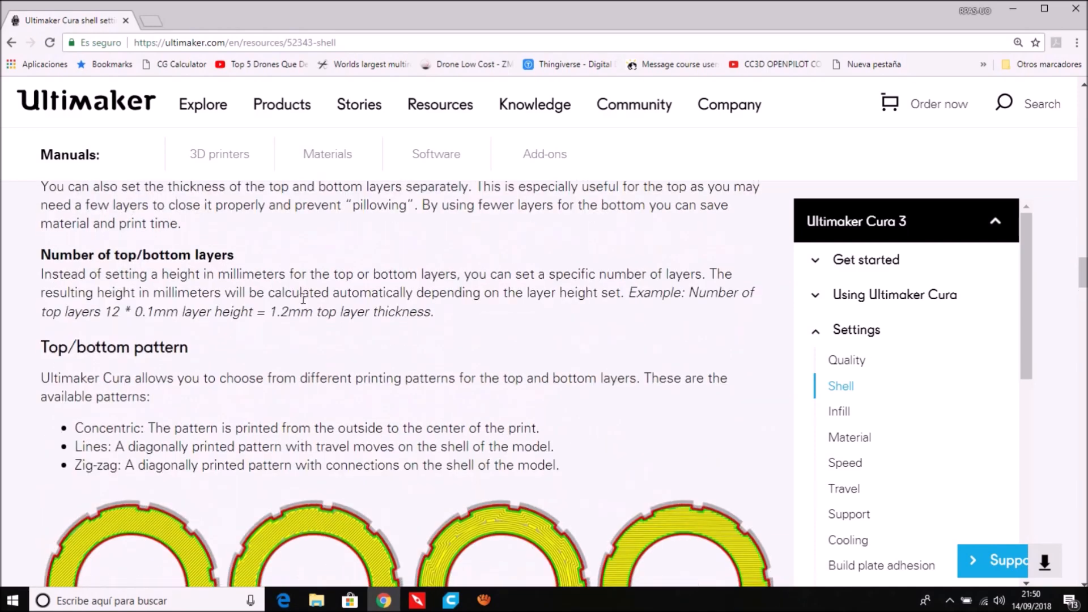
pyautogui.scroll(-3, 300, 306)
pyautogui.keyDown('ctrl'); pyautogui.scroll(1, 328, 373); pyautogui.keyUp('ctrl')
pyautogui.keyDown('ctrl'); pyautogui.scroll(2, 327, 372); pyautogui.keyUp('ctrl')
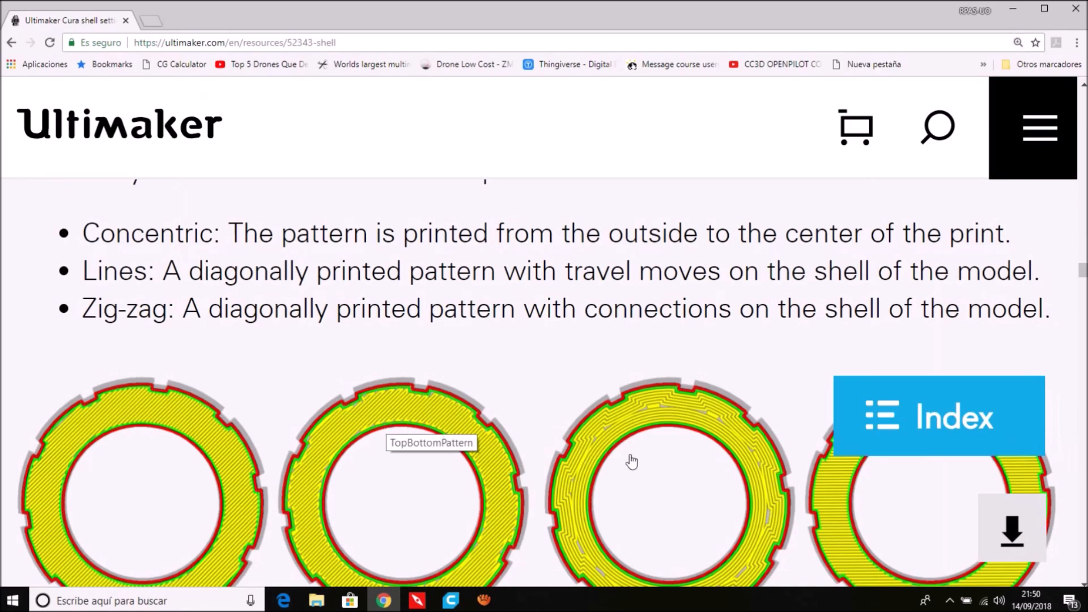
pyautogui.keyDown('ctrl'); pyautogui.scroll(-1, 646, 457); pyautogui.keyUp('ctrl')
pyautogui.keyDown('ctrl'); pyautogui.scroll(-2, 607, 435); pyautogui.keyUp('ctrl')
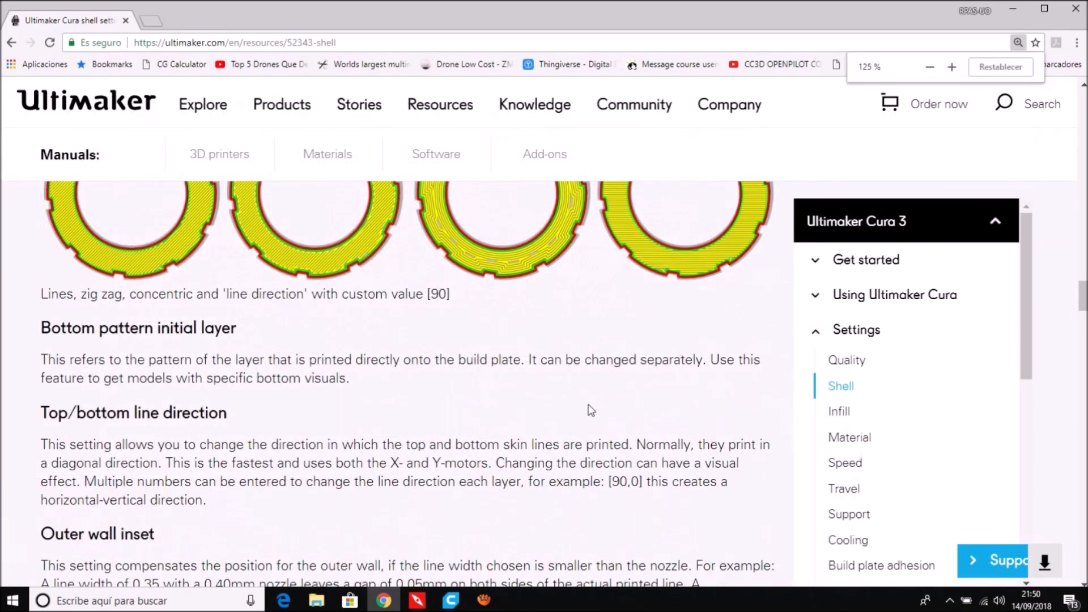
pyautogui.scroll(3, 592, 411)
# - Check the Outer Wall Inset setting in Cura, then read its explanation in the Ultimaker shell manual in Chrome
pyautogui.click(451, 600)
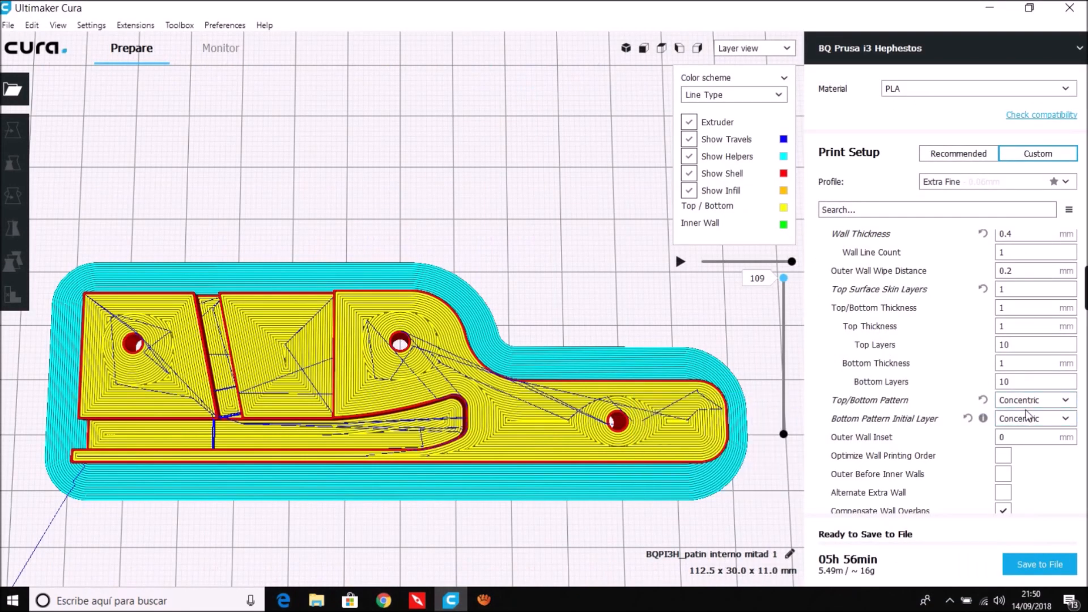
pyautogui.scroll(-1, 933, 416)
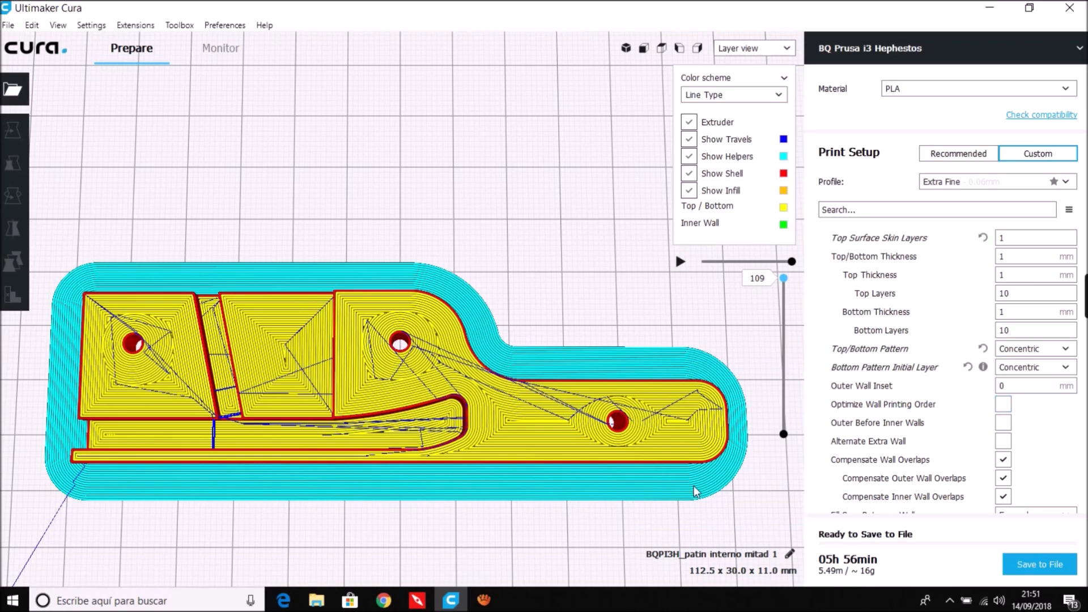
pyautogui.click(390, 605)
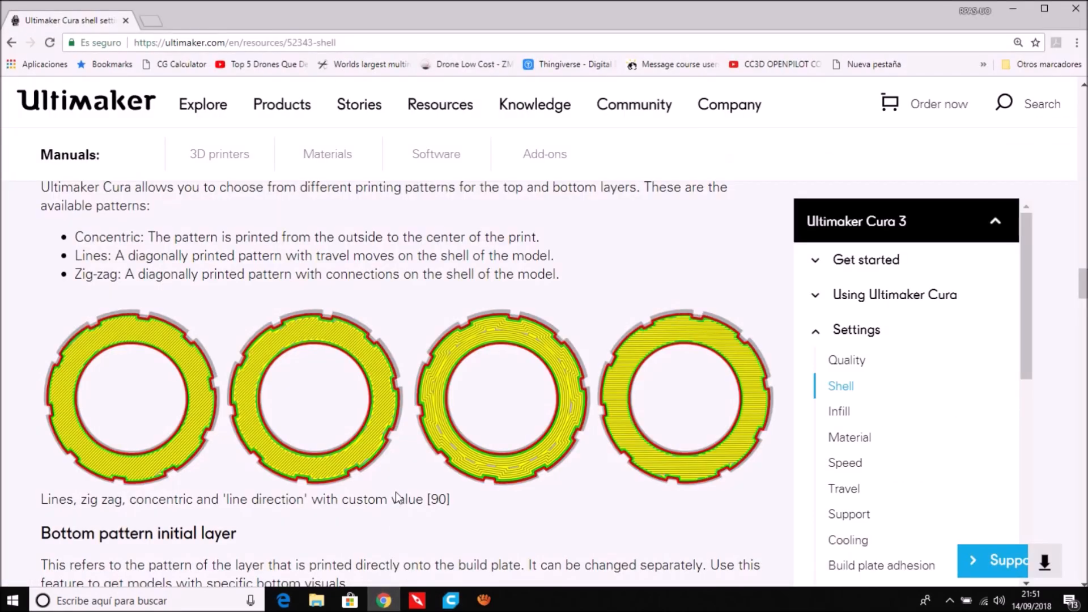
pyautogui.scroll(5, 402, 497)
pyautogui.scroll(3, 402, 497)
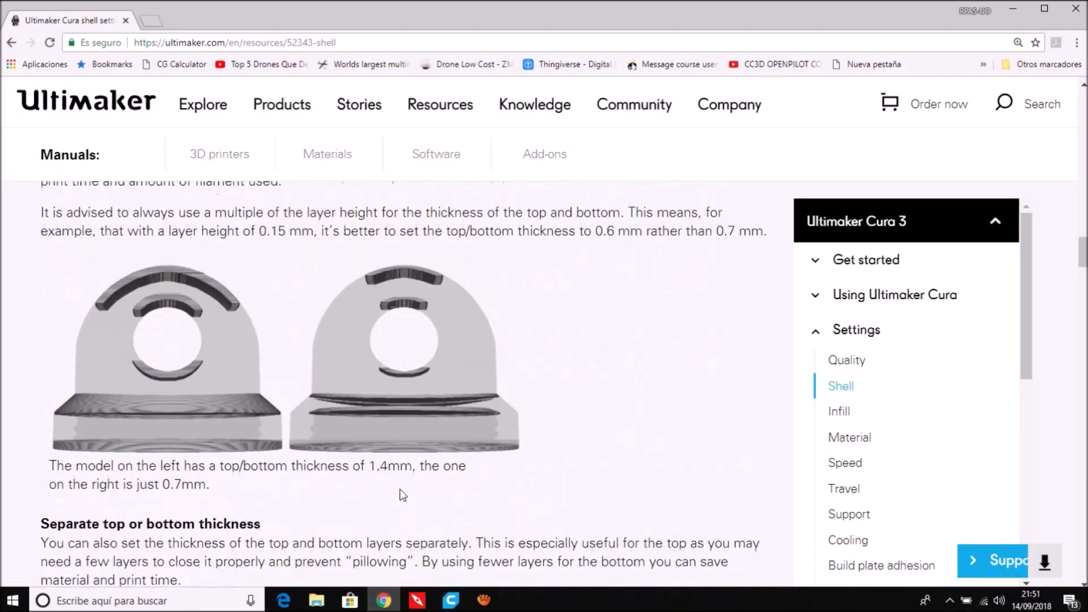
pyautogui.scroll(-9, 401, 493)
pyautogui.scroll(-5, 400, 492)
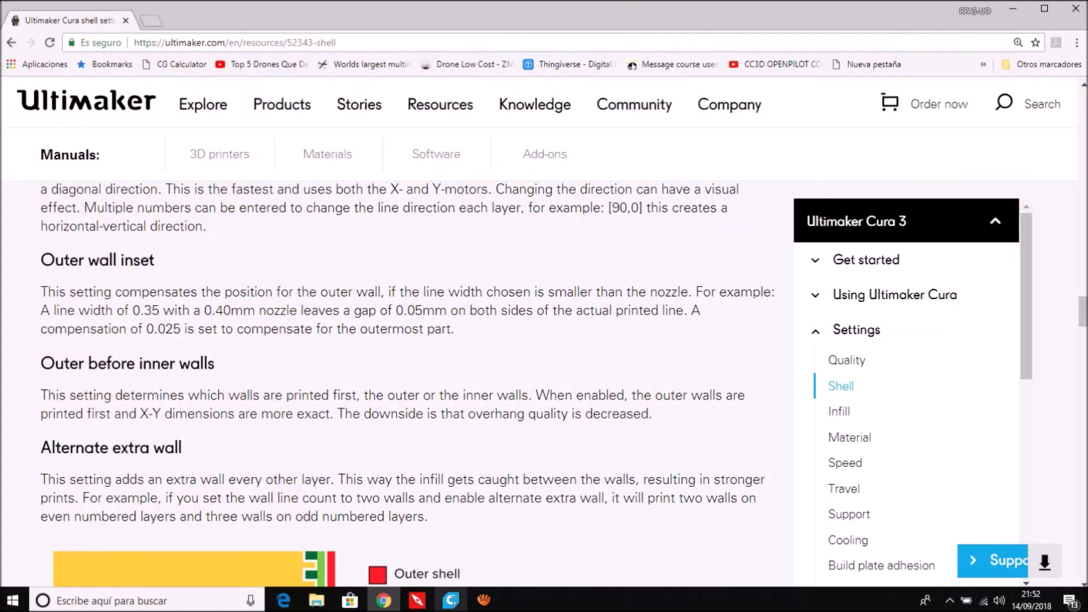
# - Switch to Cura and read the descriptions of Optimize Wall Printing Order, Outer Before Inner Walls and Alternate Extra Wall
pyautogui.click(454, 602)
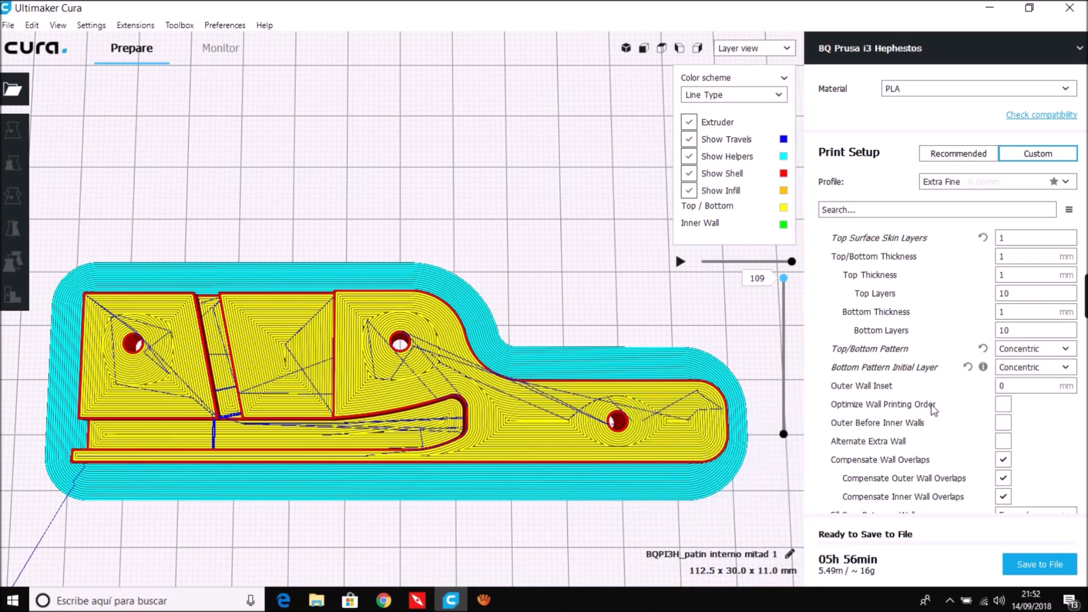
pyautogui.moveTo(934, 410)
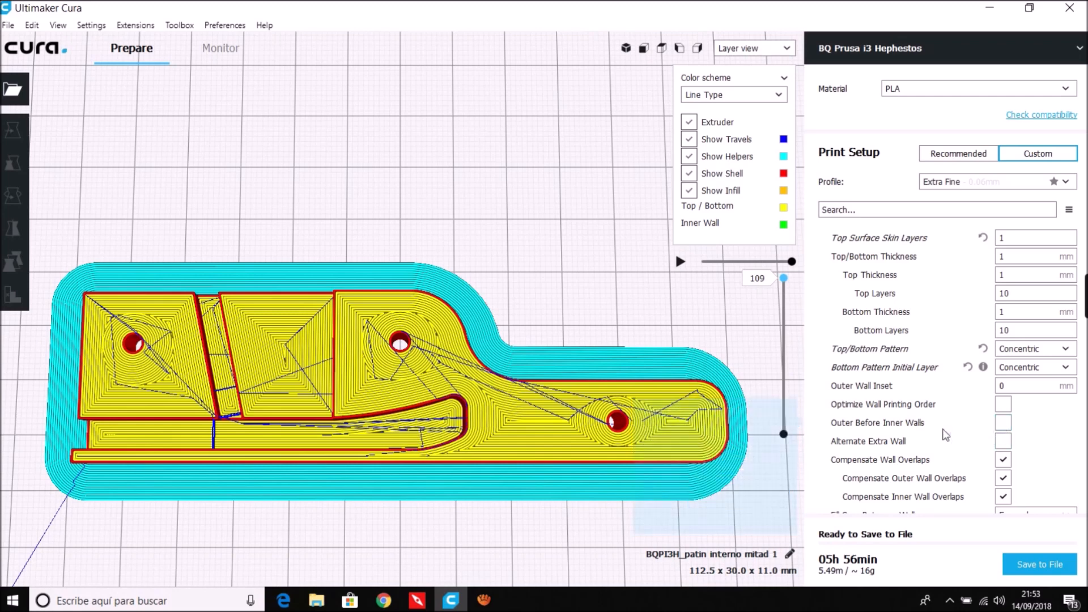
pyautogui.moveTo(929, 428)
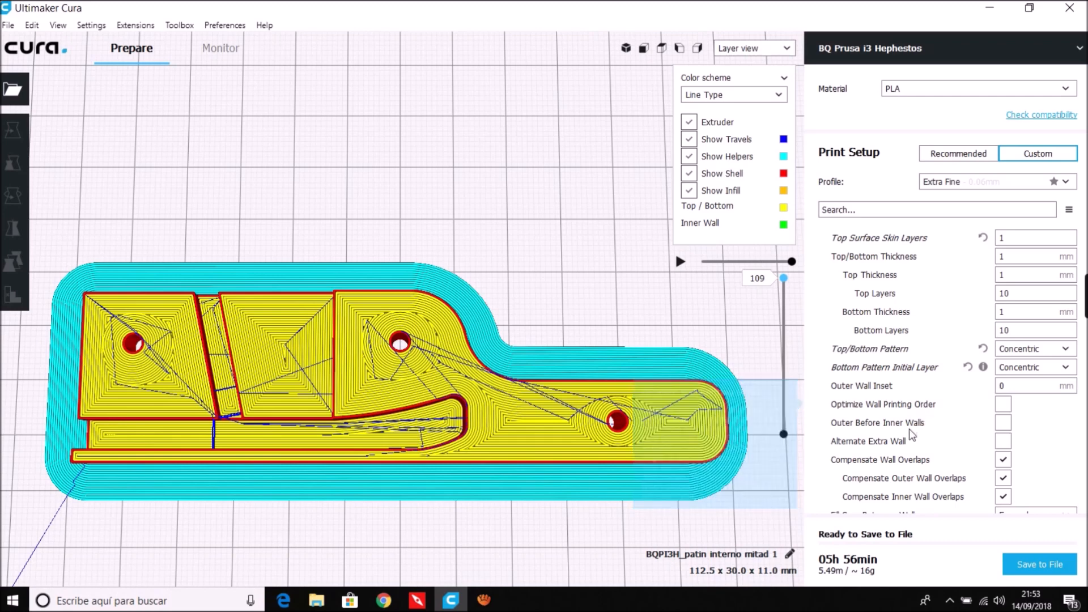
pyautogui.moveTo(895, 446)
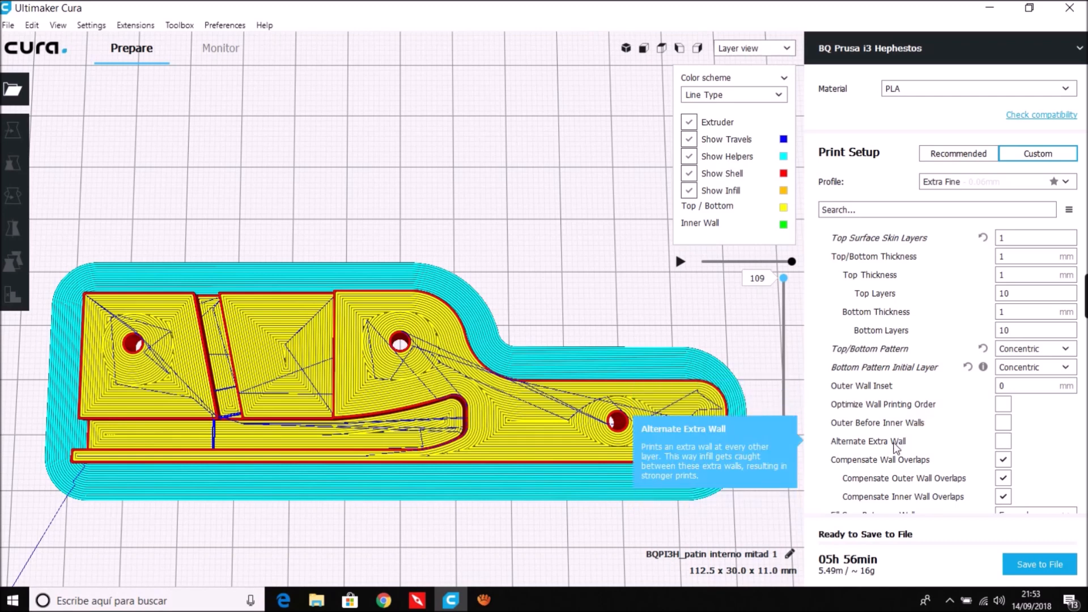
# - Switch to the Chrome manual and study the Alternate extra wall explanation with its wall and infill diagram
pyautogui.click(384, 600)
pyautogui.scroll(-6, 452, 466)
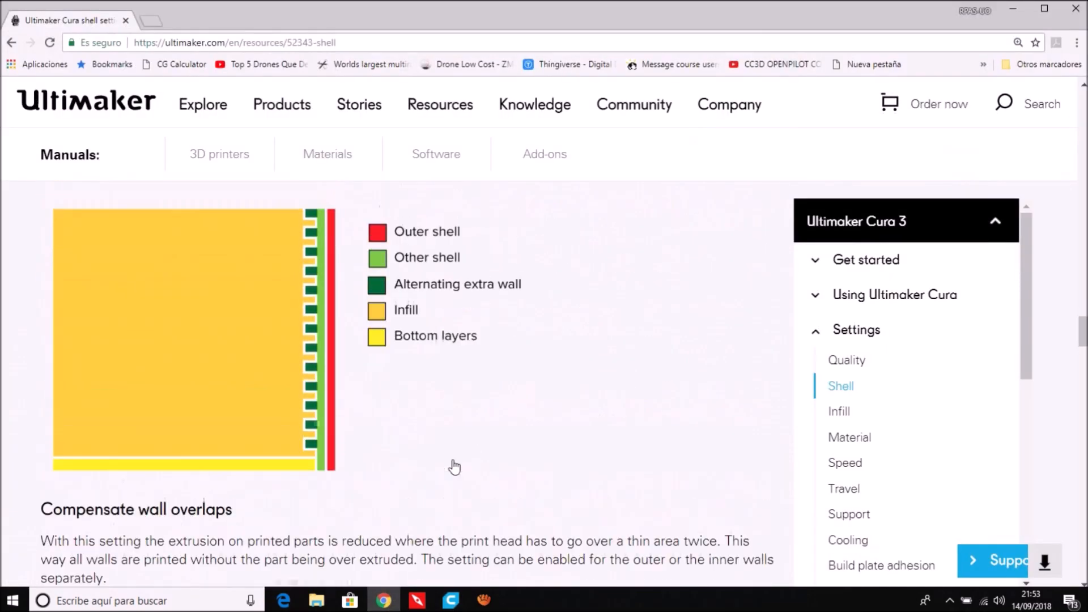
pyautogui.scroll(1, 415, 453)
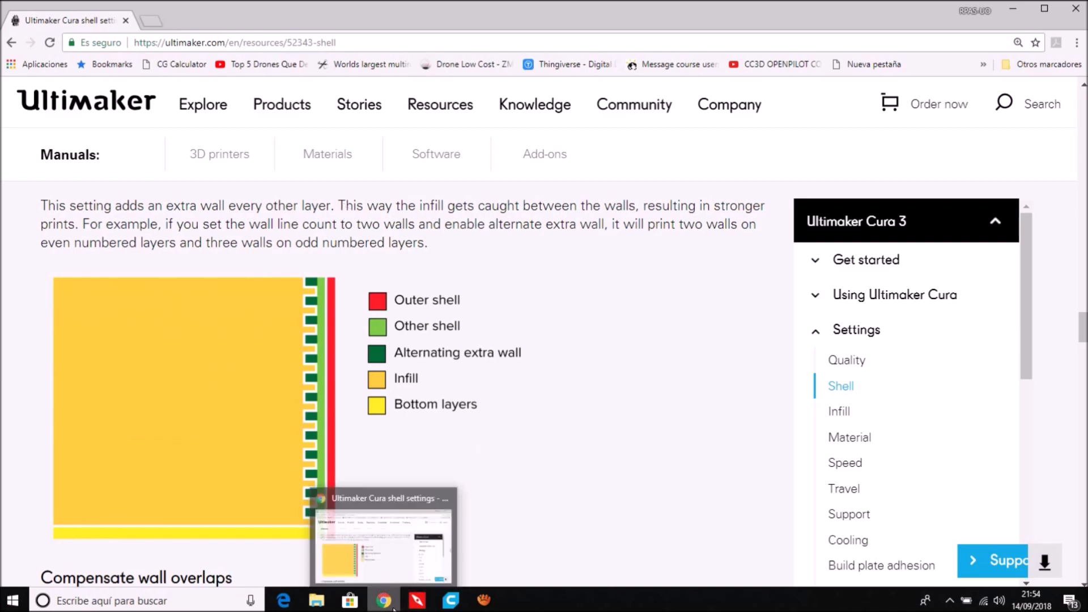
# - Return to Cura and check the Optimize Wall Printing Order description and the Compensate Wall Overlaps options
pyautogui.moveTo(451, 600)
pyautogui.click(451, 600)
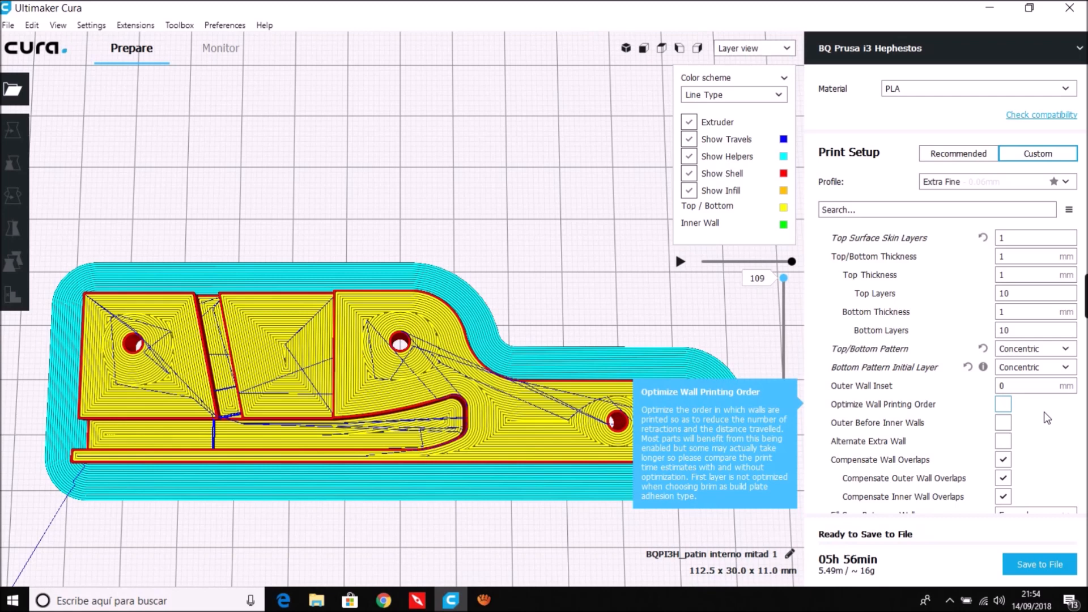
pyautogui.scroll(-2, 1044, 411)
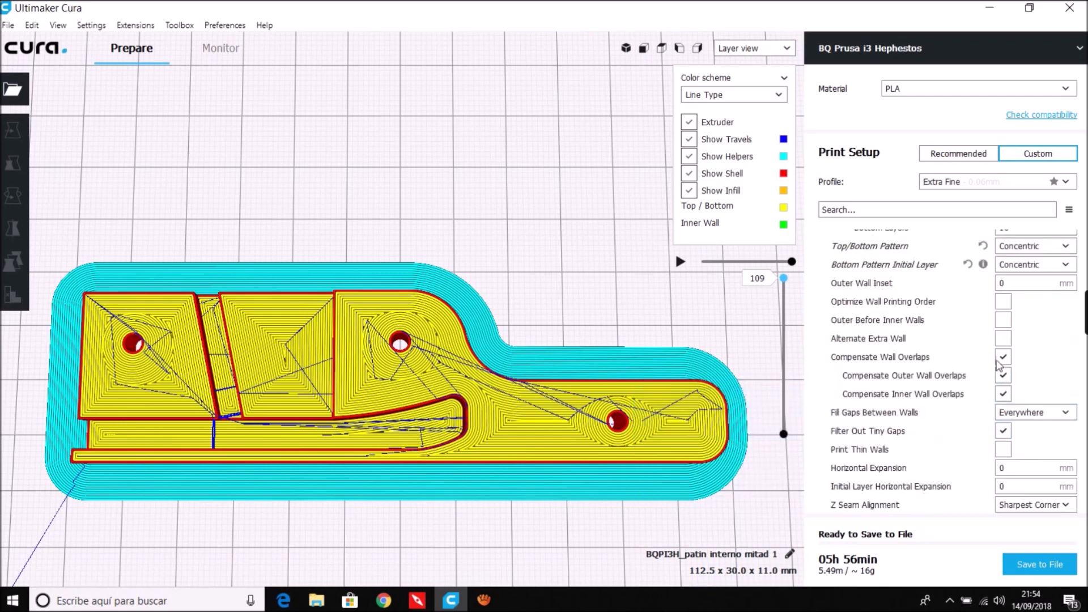
pyautogui.moveTo(1007, 365)
# - Switch to the Chrome manual and read the Compensate wall overlaps section with its enabled and disabled diagrams
pyautogui.click(383, 600)
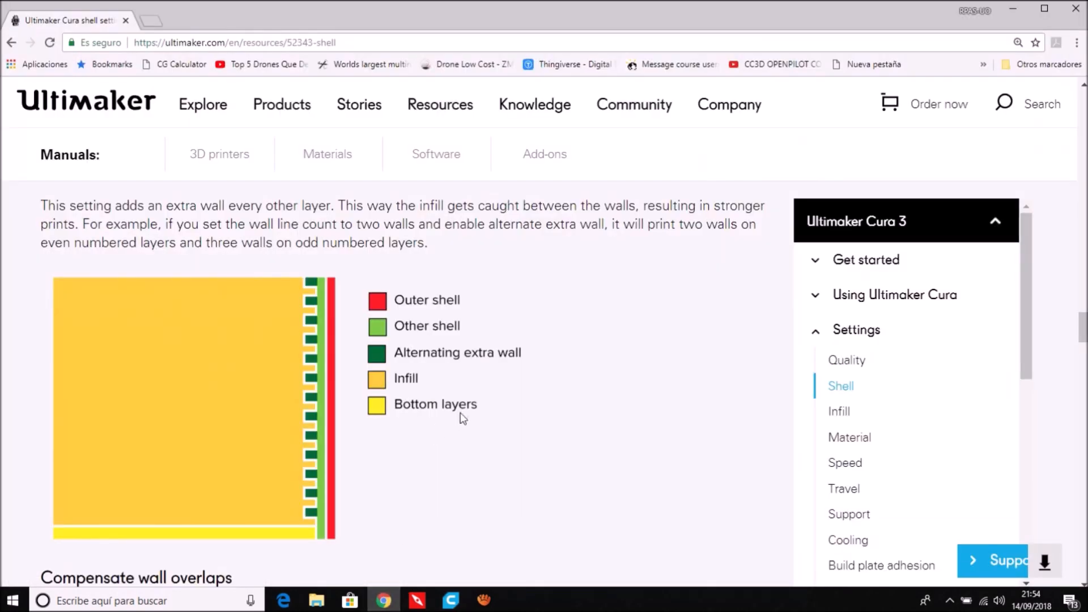
pyautogui.scroll(7, 462, 412)
pyautogui.scroll(-10, 462, 412)
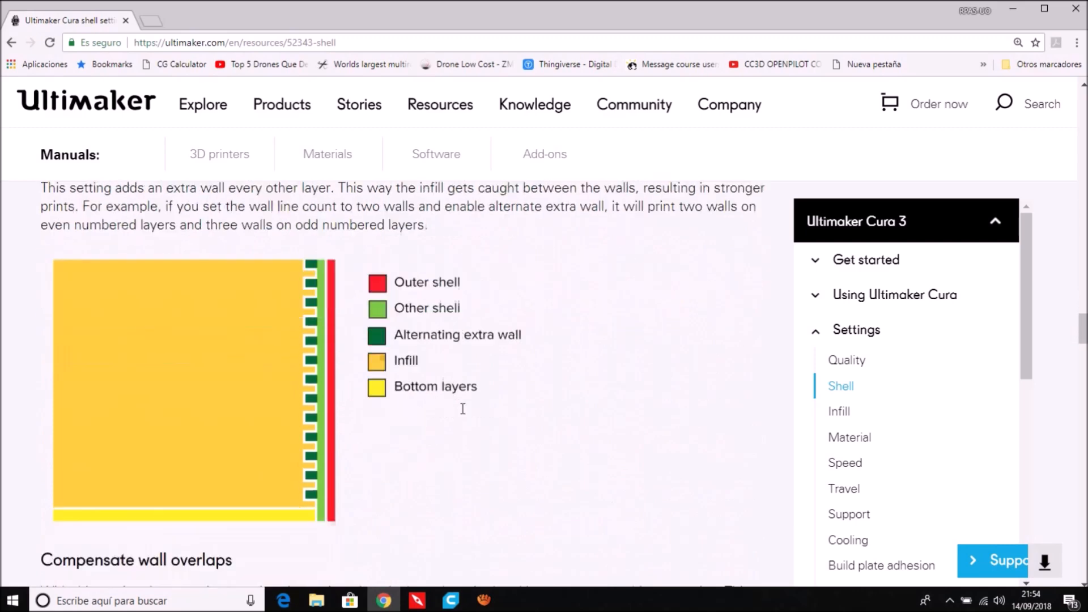
pyautogui.scroll(-1, 462, 411)
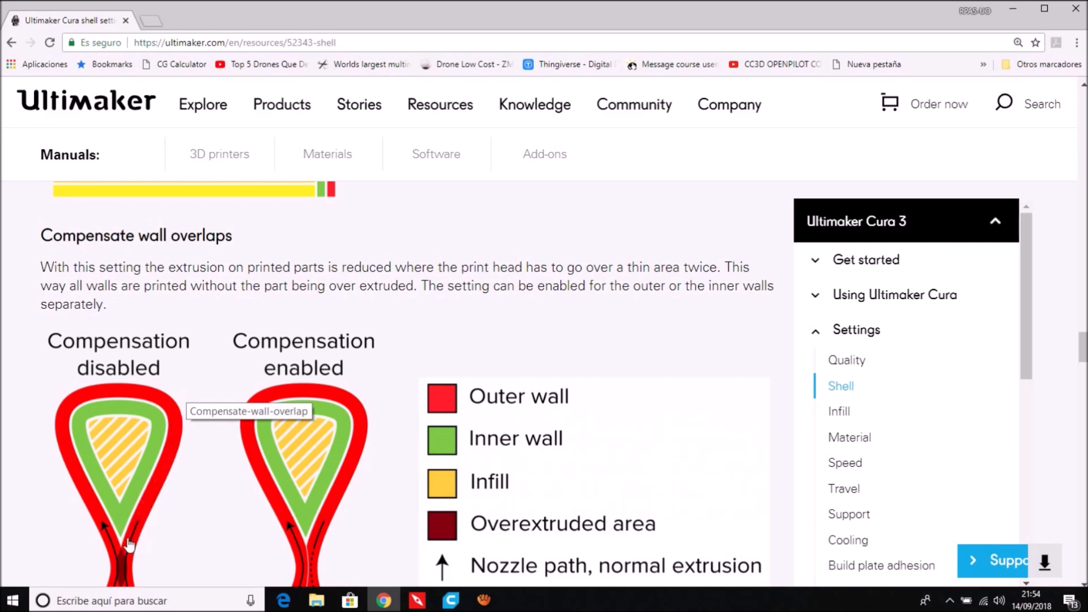
# - Study the compensation diagram's overextruded area, then switch to Cura and review the Compensate Outer and Inner Wall Overlaps options
pyautogui.scroll(-1, 121, 564)
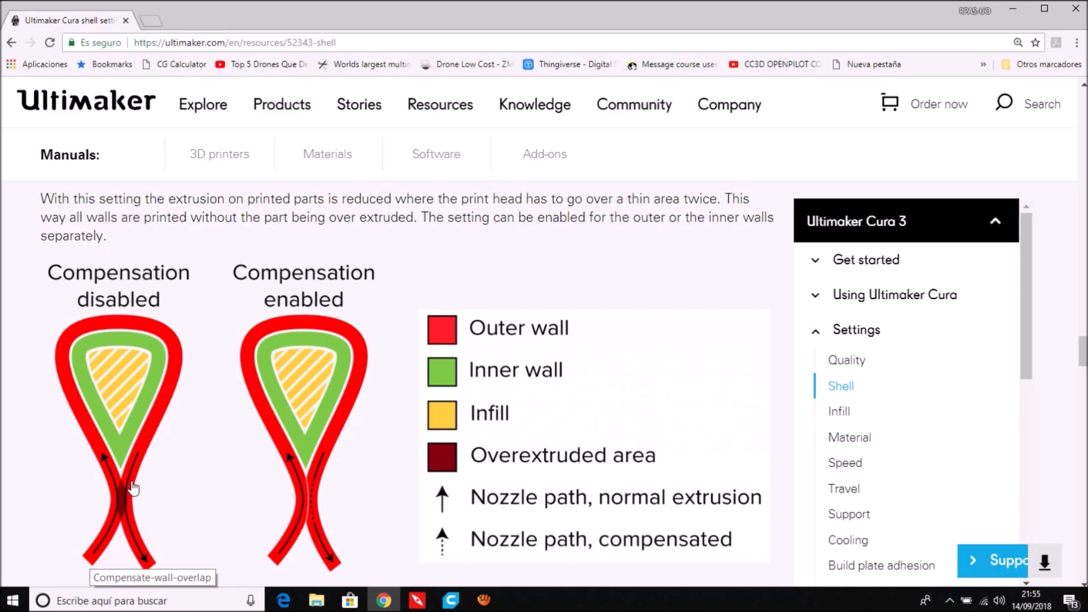
pyautogui.click(453, 601)
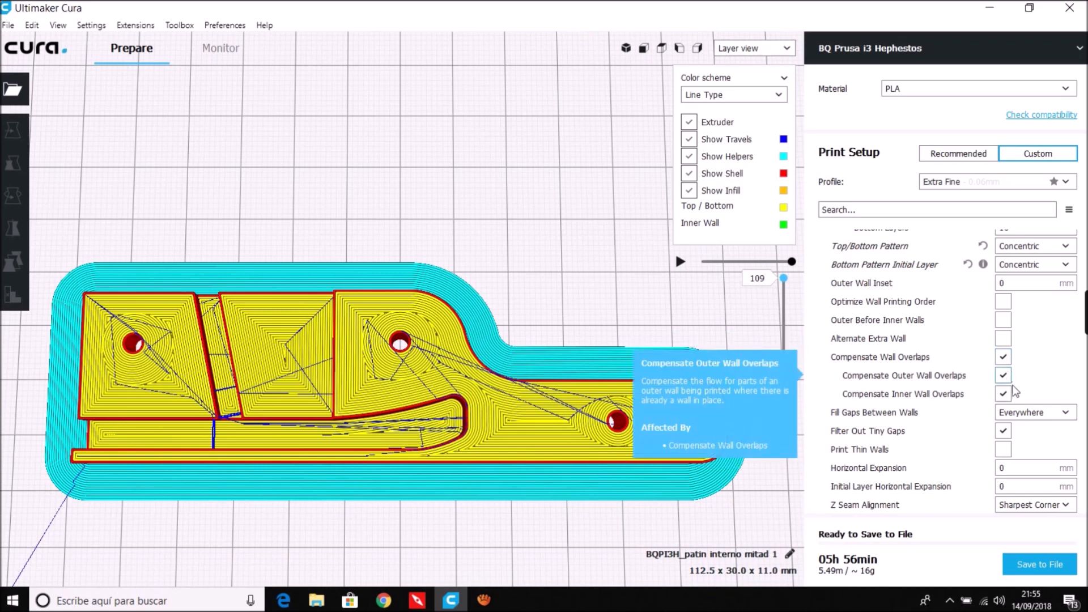
pyautogui.moveTo(1008, 396)
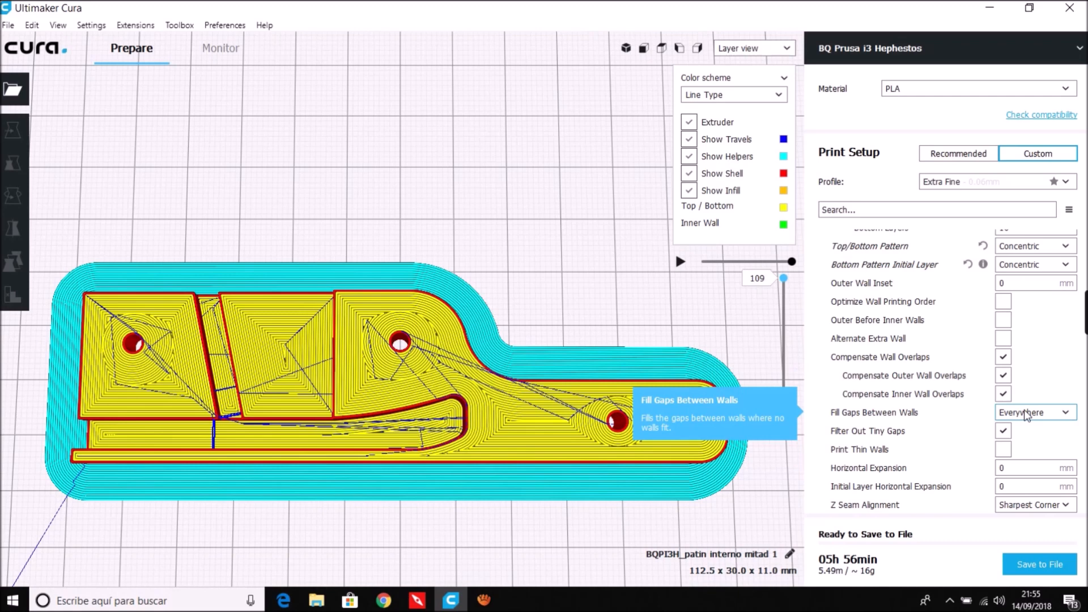
# - Switch to the Chrome manual and study the Fill gaps between walls section with its droplet illustration
pyautogui.click(384, 600)
pyautogui.scroll(-1, 350, 449)
pyautogui.scroll(-7, 350, 449)
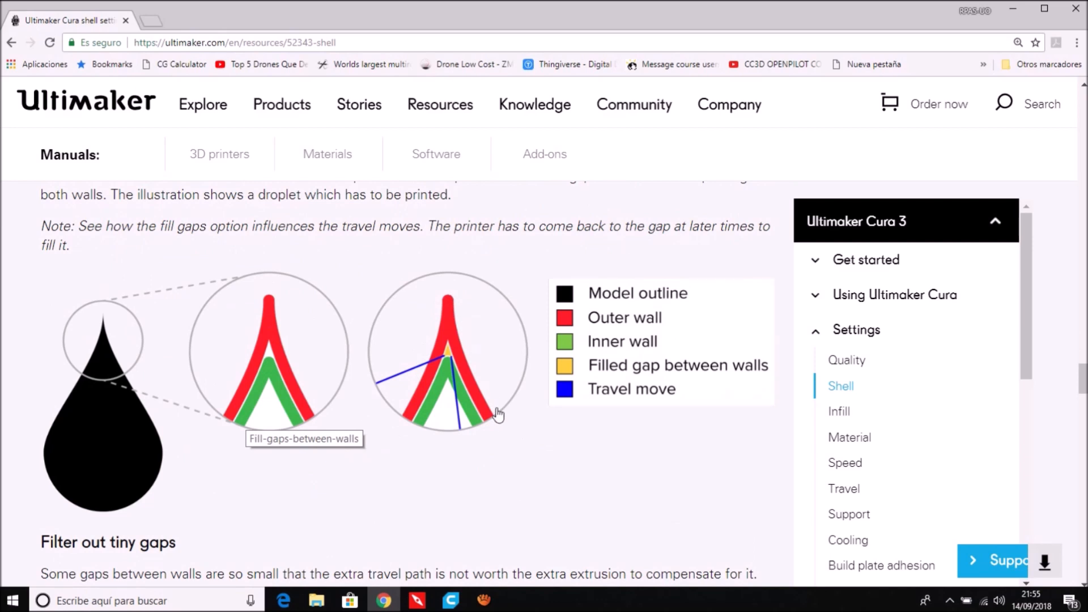
pyautogui.scroll(2, 498, 415)
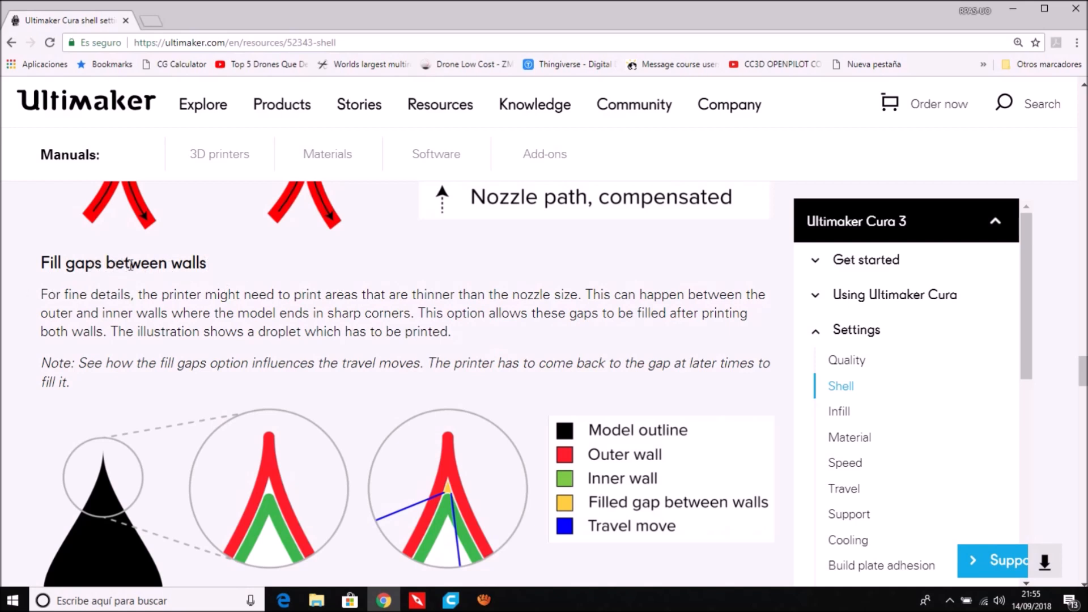
pyautogui.scroll(-1, 143, 259)
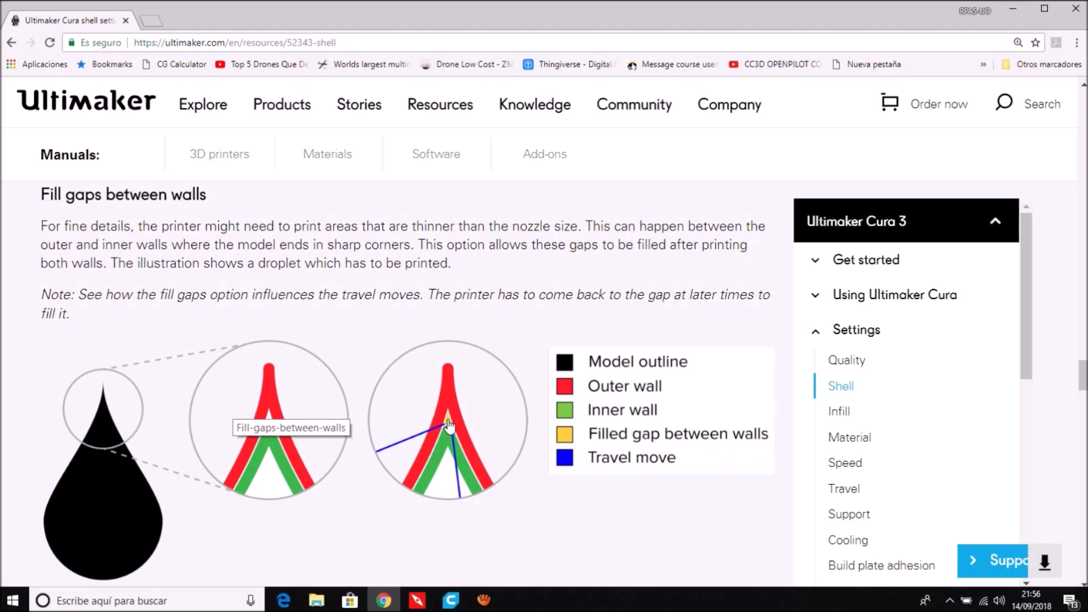
pyautogui.scroll(2, 449, 428)
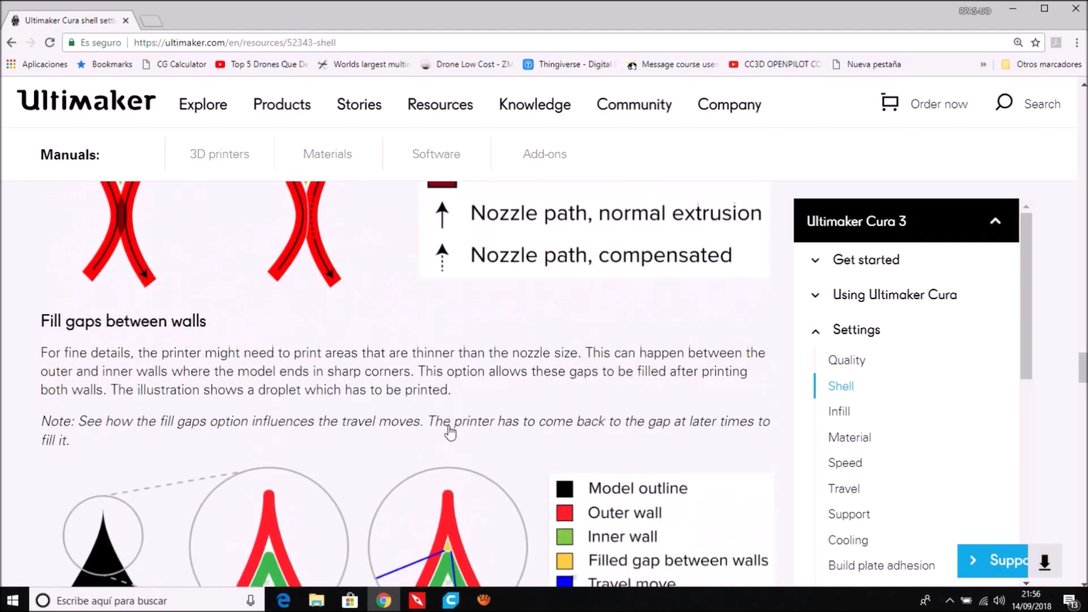
pyautogui.scroll(-1, 449, 428)
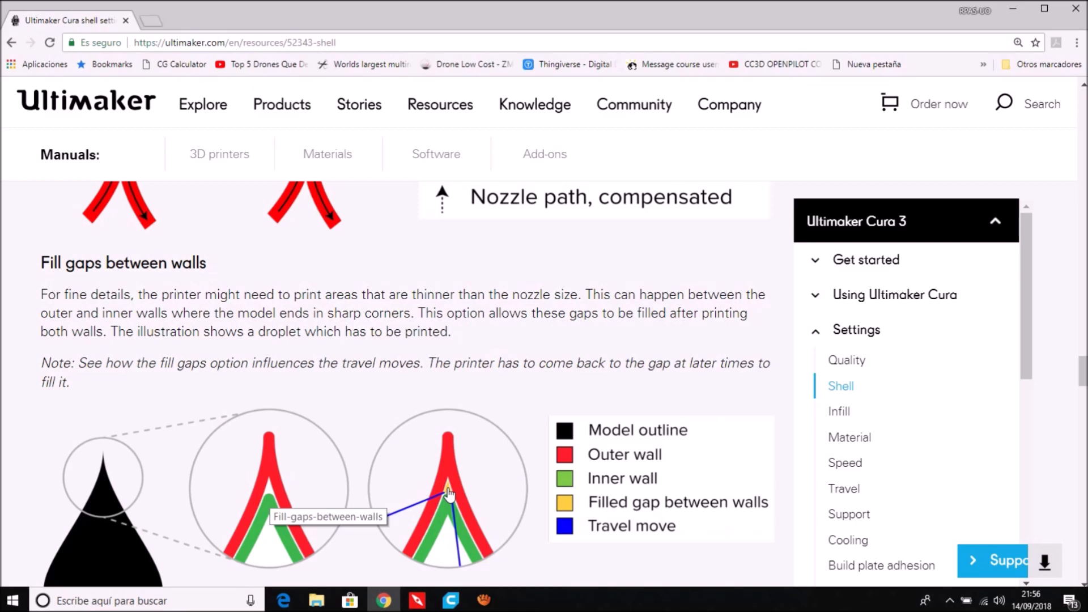
# - Check Filter Out Tiny Gaps in Cura, and read its section and Print thin walls in the Chrome manual
pyautogui.click(450, 599)
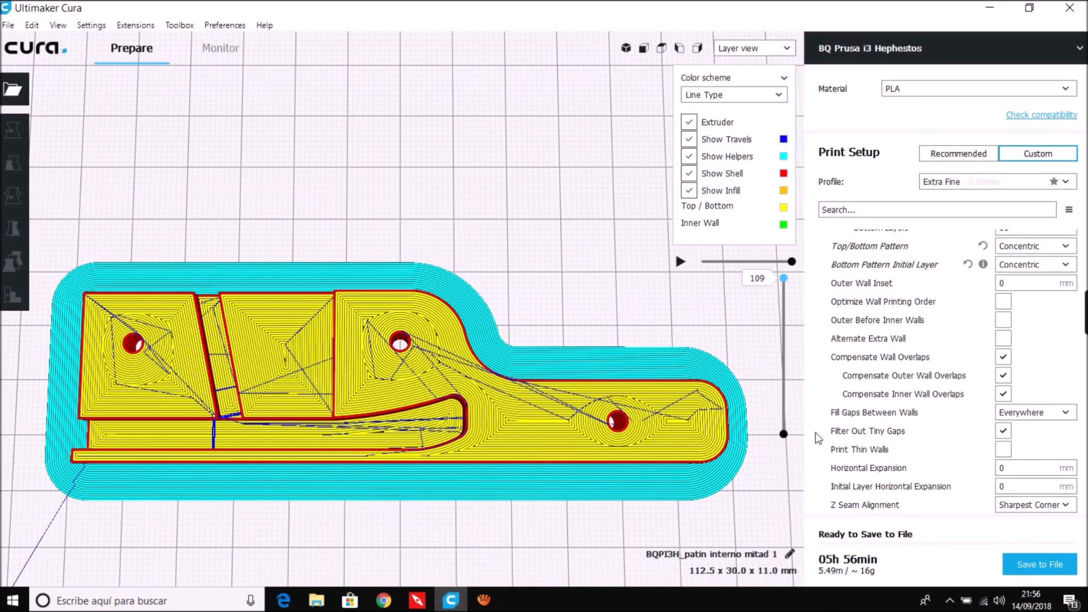
pyautogui.moveTo(865, 433)
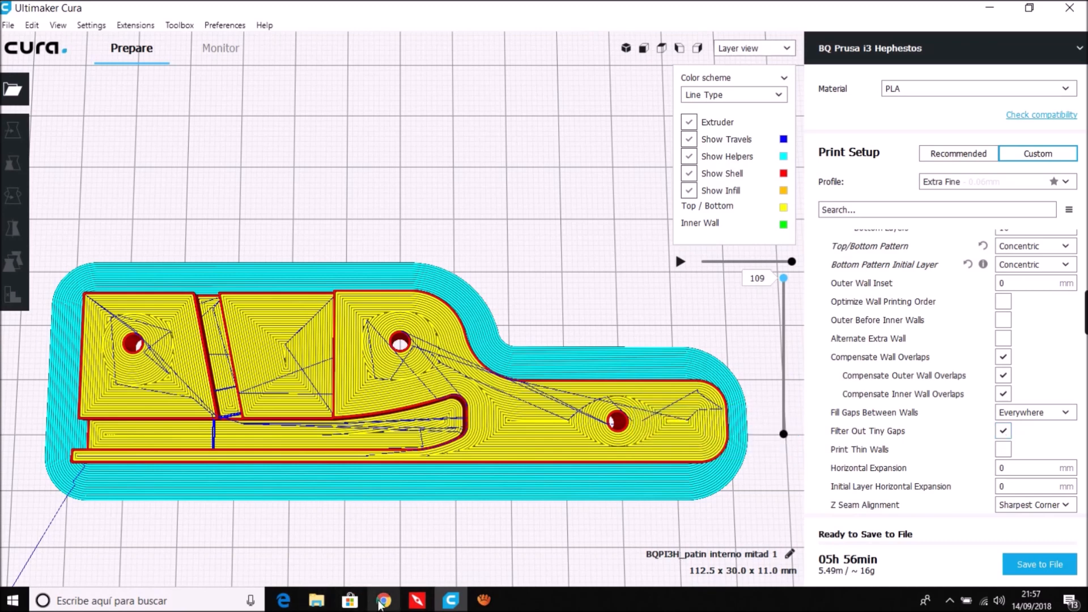
pyautogui.click(384, 601)
pyautogui.scroll(-6, 340, 470)
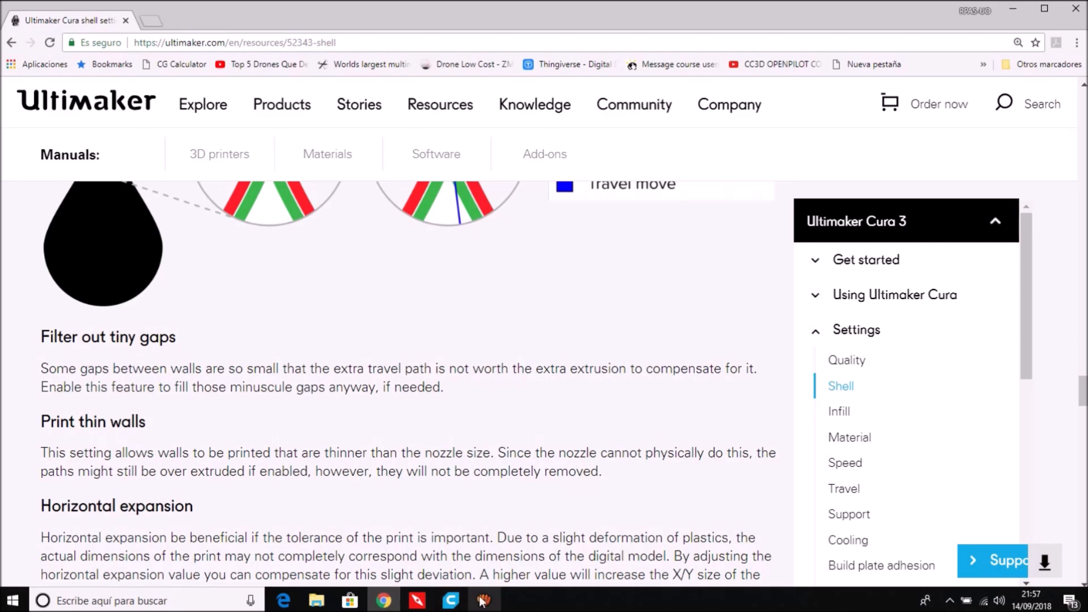
# - Return to Cura and read the descriptions of Print Thin Walls, Horizontal Expansion and Initial Layer Horizontal Expansion
pyautogui.click(450, 601)
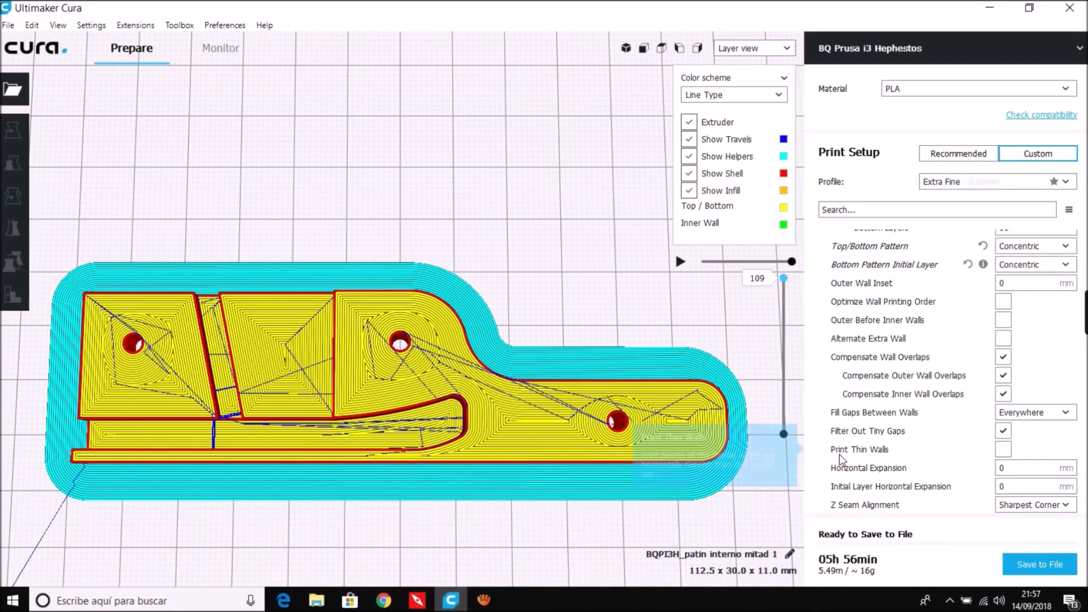
pyautogui.moveTo(887, 455)
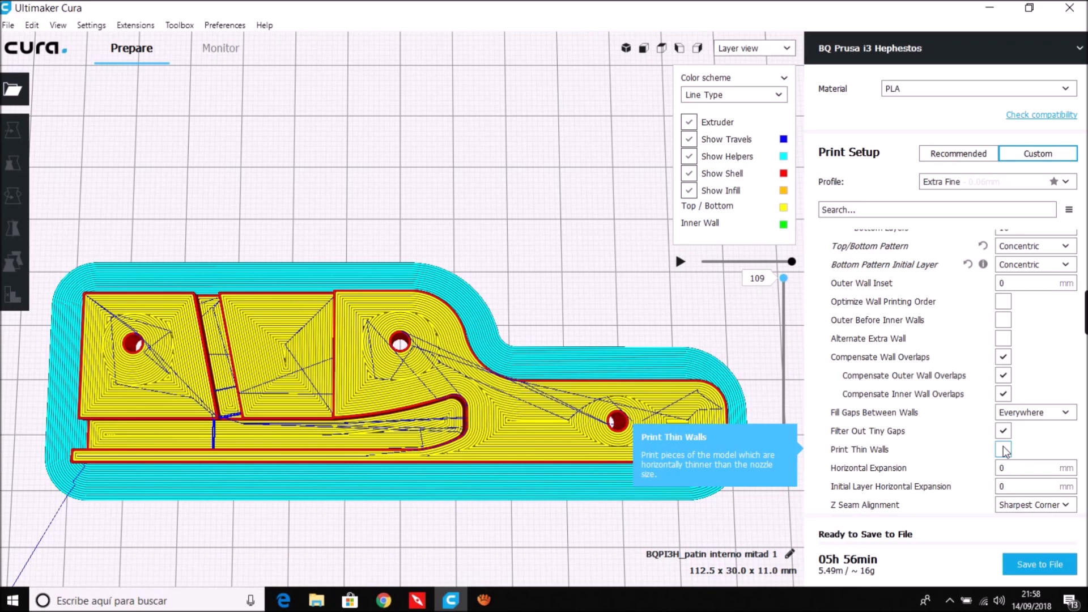
pyautogui.scroll(-5, 952, 442)
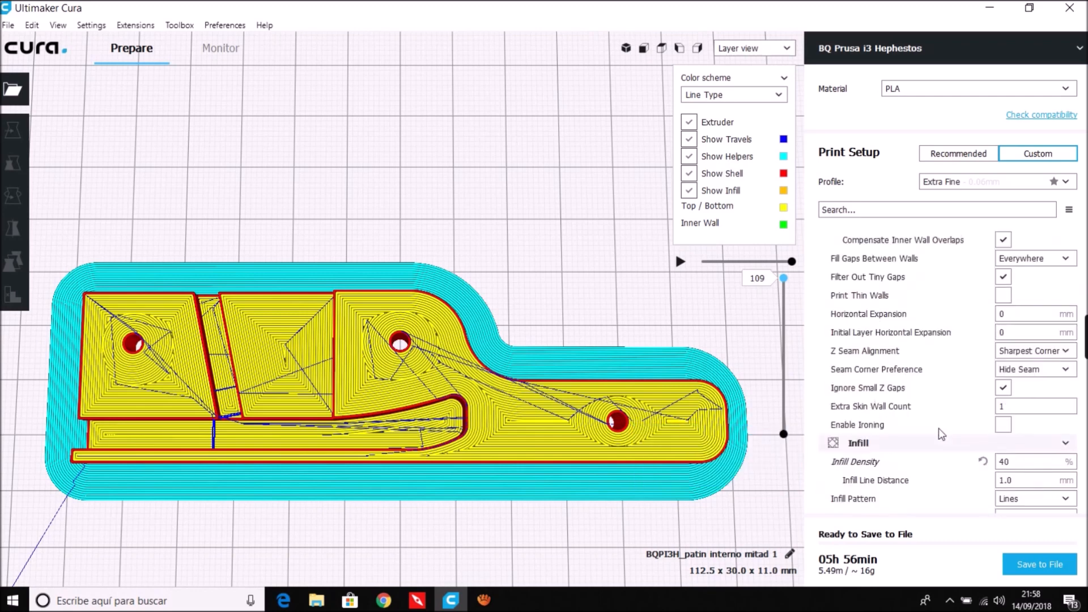
pyautogui.moveTo(930, 397)
pyautogui.moveTo(894, 316)
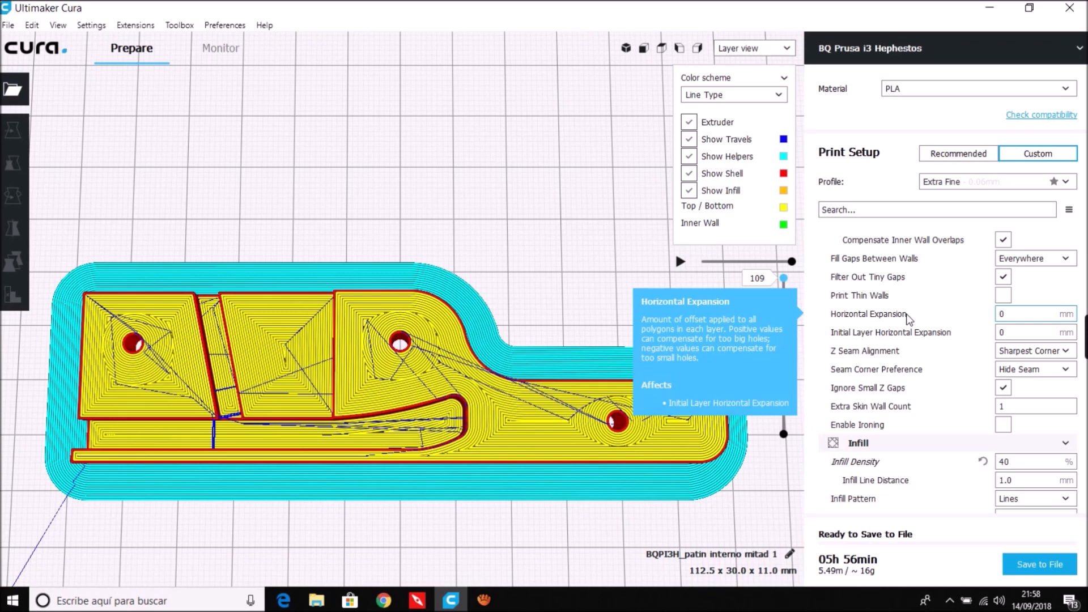
pyautogui.moveTo(911, 338)
pyautogui.moveTo(945, 336)
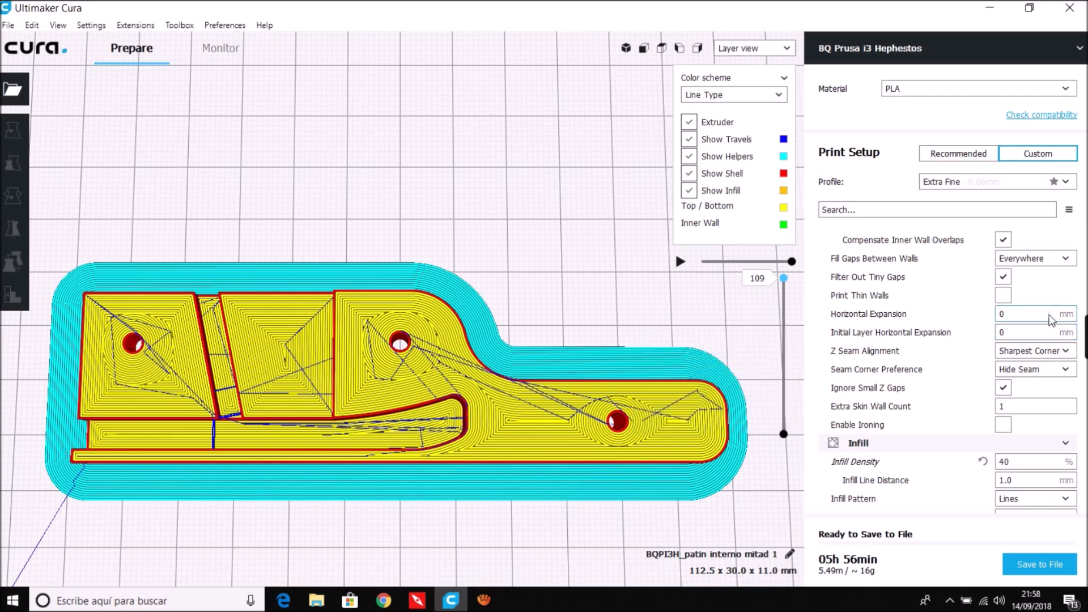
pyautogui.moveTo(1053, 332)
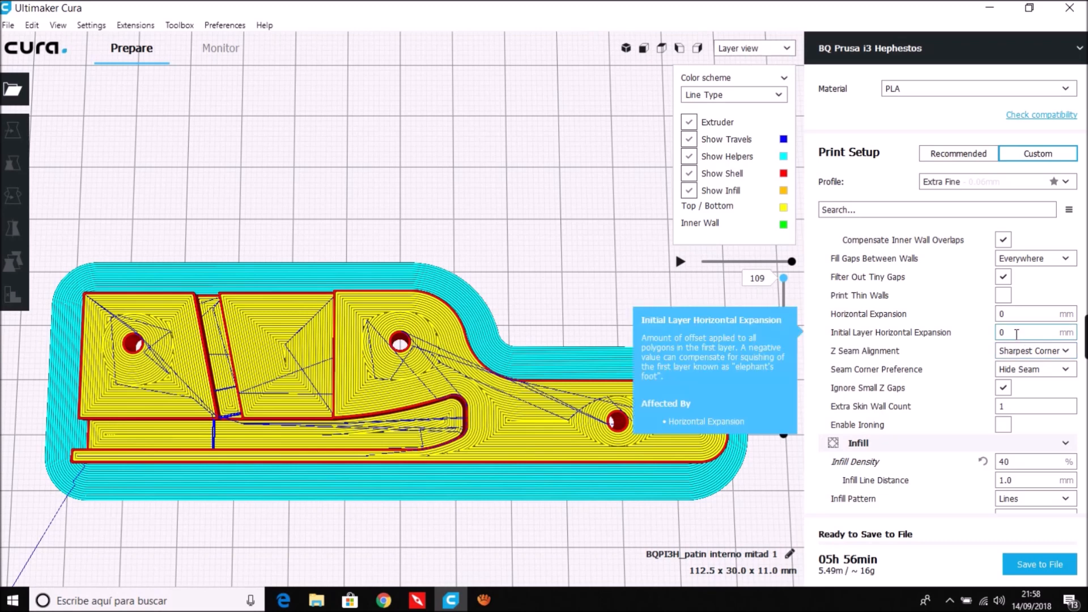
pyautogui.moveTo(1016, 315)
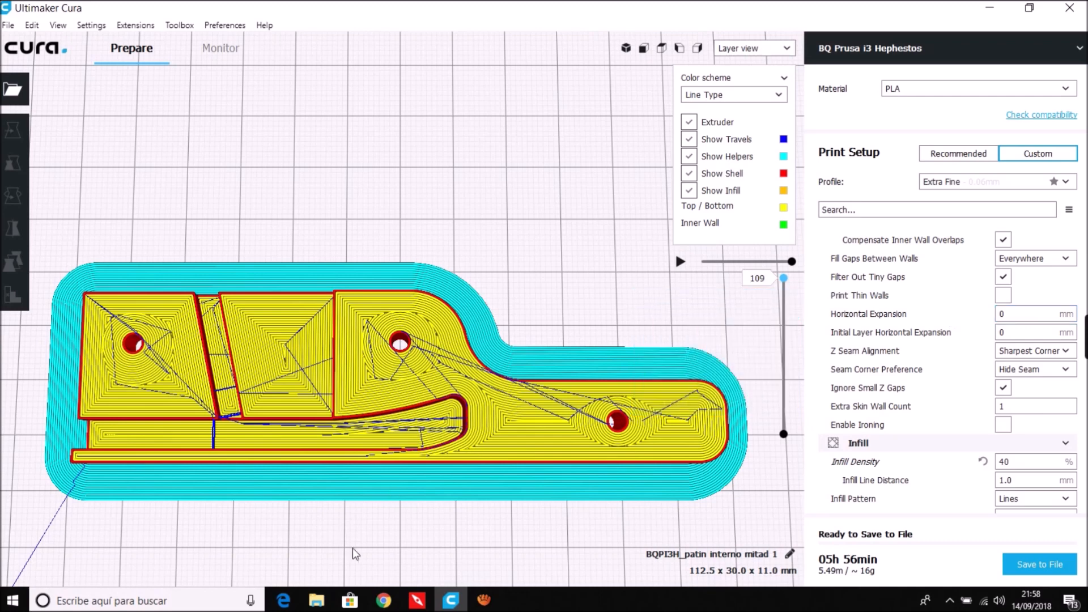
# - Switch to the Chrome manual and study Horizontal expansion, comparing the screw-hole models at -0.1 mm, 0 mm and +0.1 mm
pyautogui.click(384, 601)
pyautogui.scroll(-5, 317, 414)
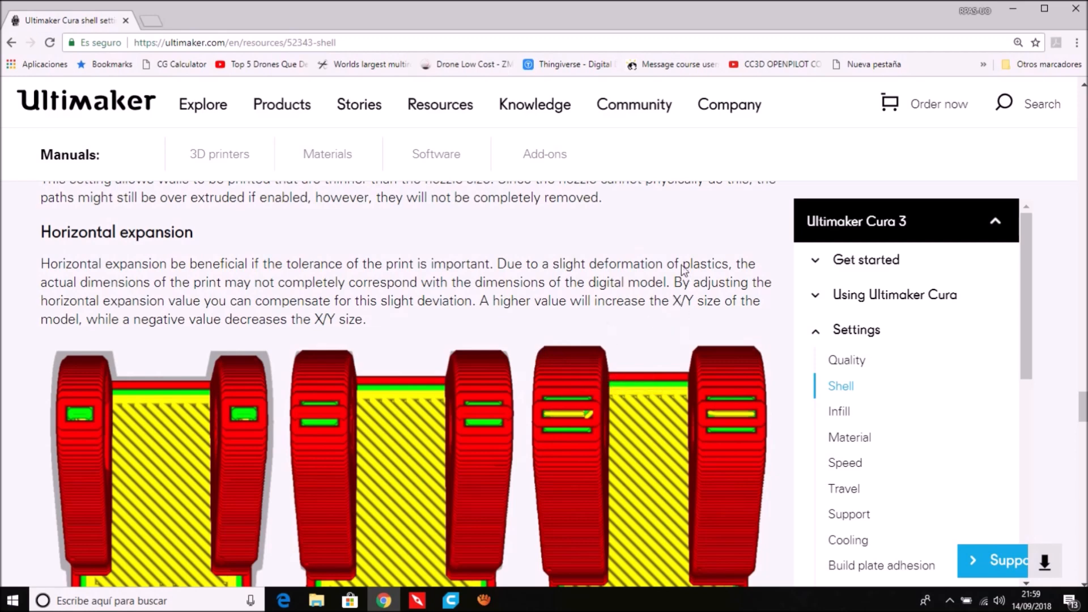
pyautogui.scroll(-4, 656, 314)
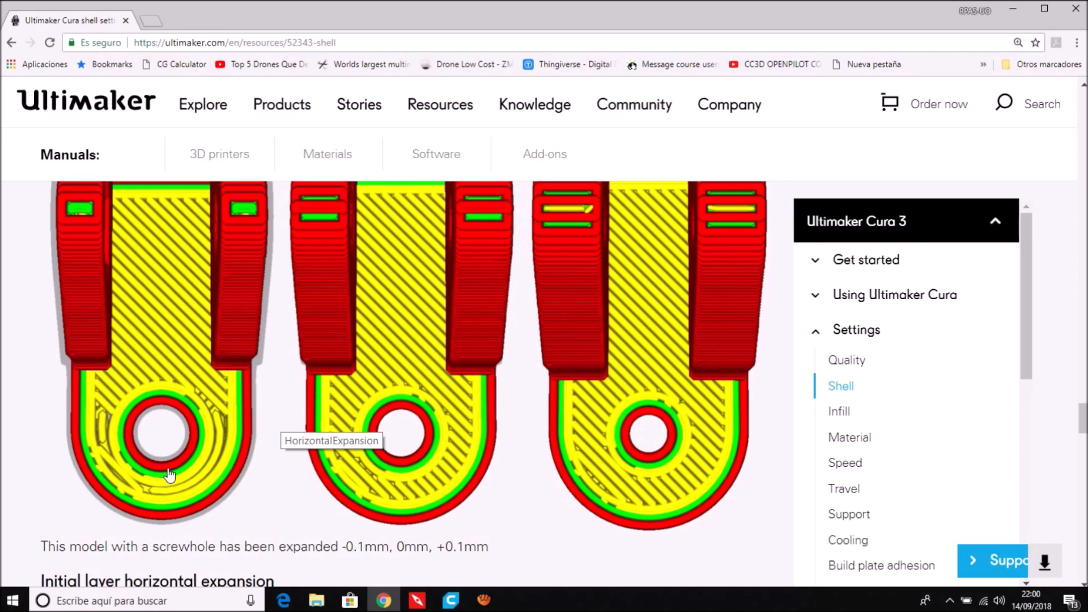
pyautogui.scroll(1, 113, 442)
pyautogui.scroll(-1, 155, 439)
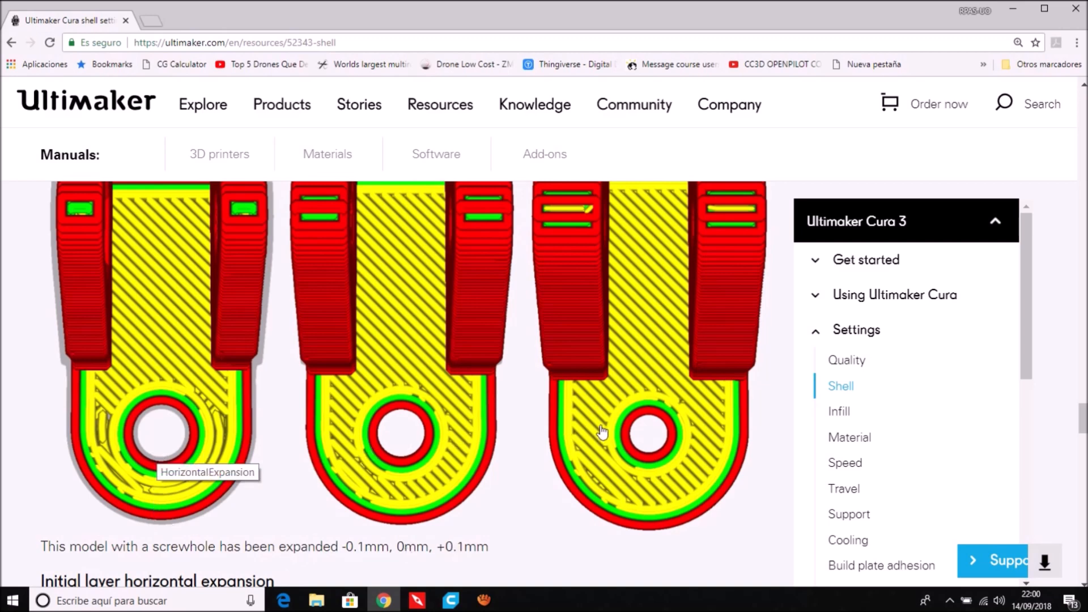
pyautogui.scroll(2, 602, 433)
pyautogui.scroll(-2, 608, 428)
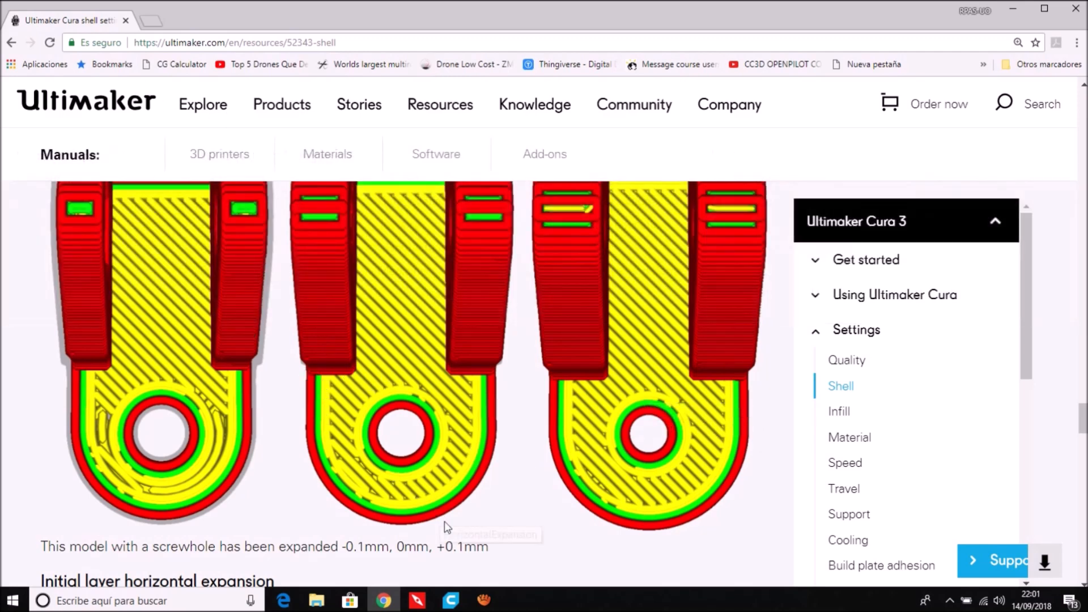
# - Return to Cura, read the Z Seam Alignment description and display its available options
pyautogui.click(450, 600)
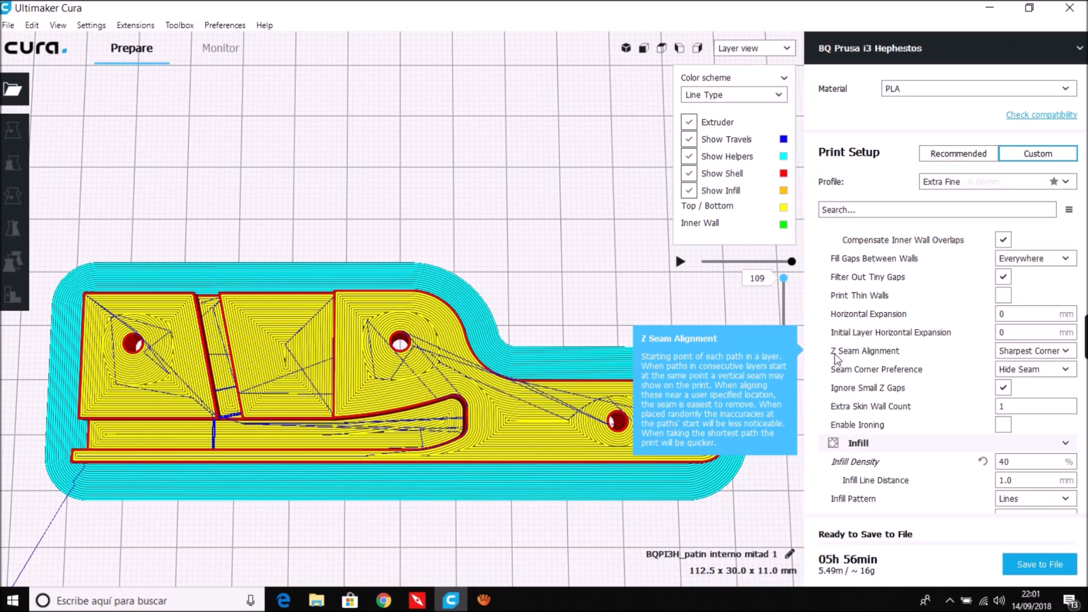
pyautogui.click(1070, 352)
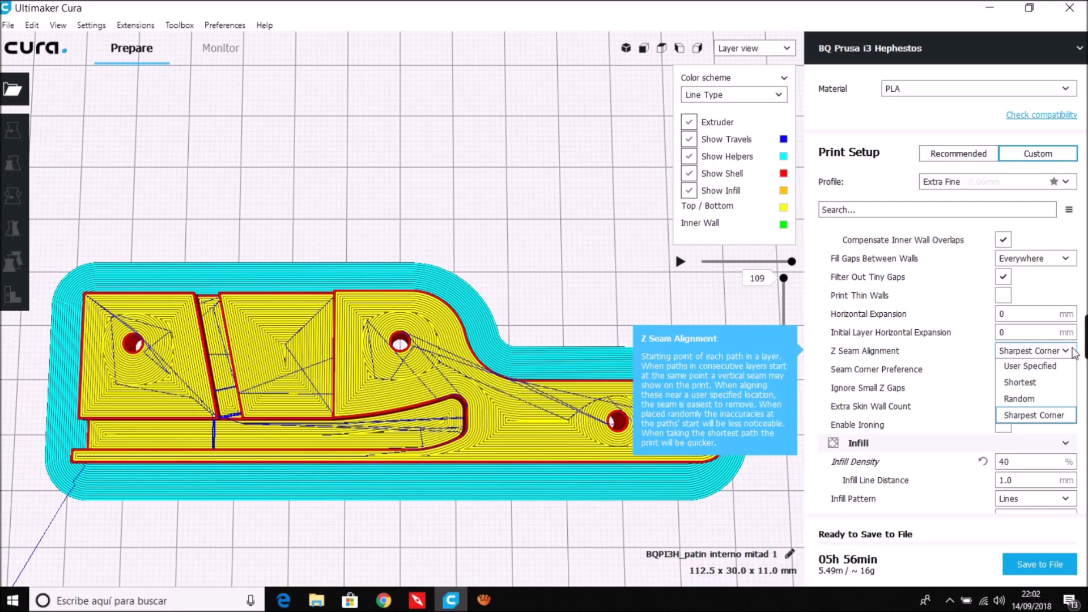
# - Lower the layer view to layer 81 and inspect the part from the standard views, ending in a close 3D view
pyautogui.moveTo(786, 279); pyautogui.dragTo(785, 326)
pyautogui.click(661, 48)
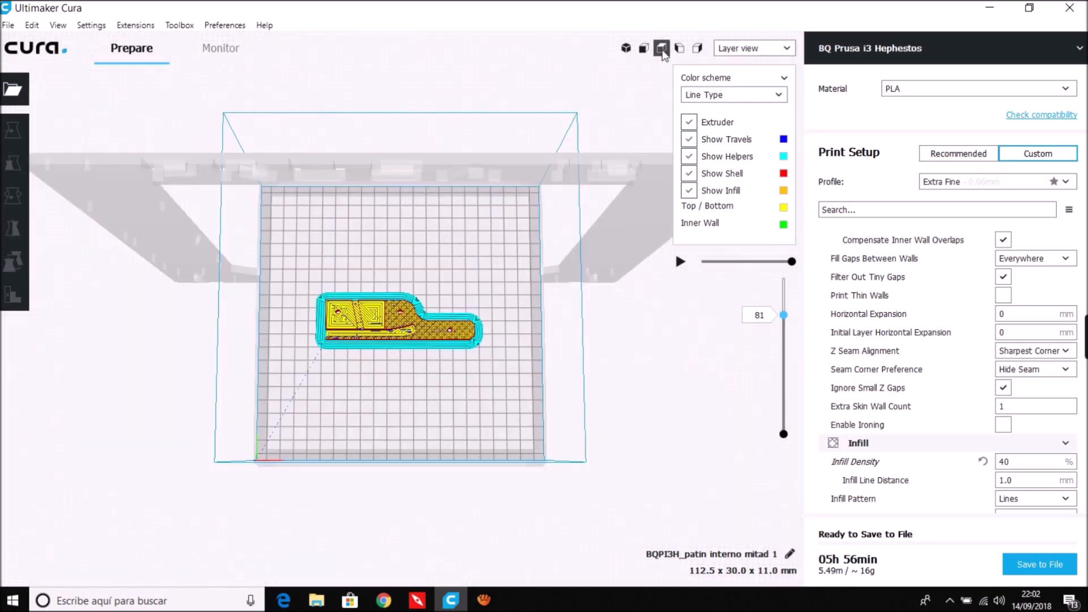
pyautogui.click(643, 48)
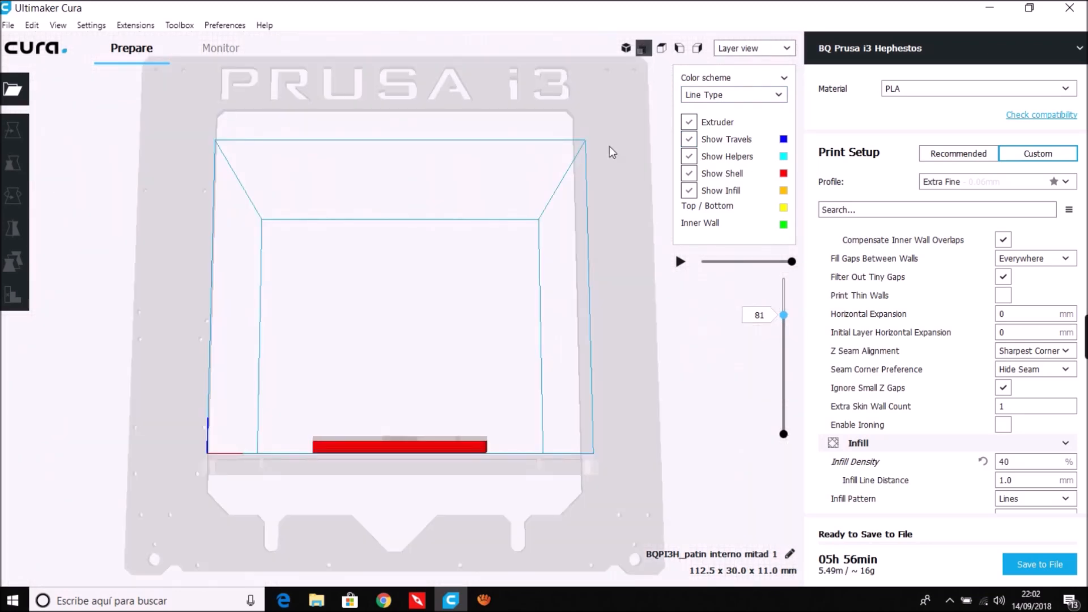
pyautogui.click(679, 48)
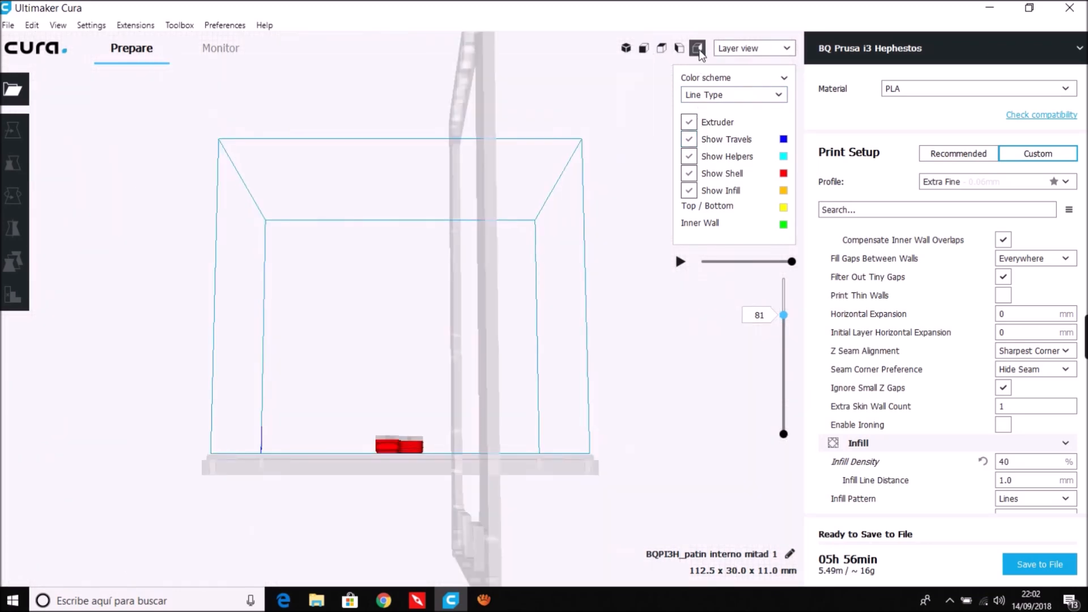
pyautogui.click(644, 50)
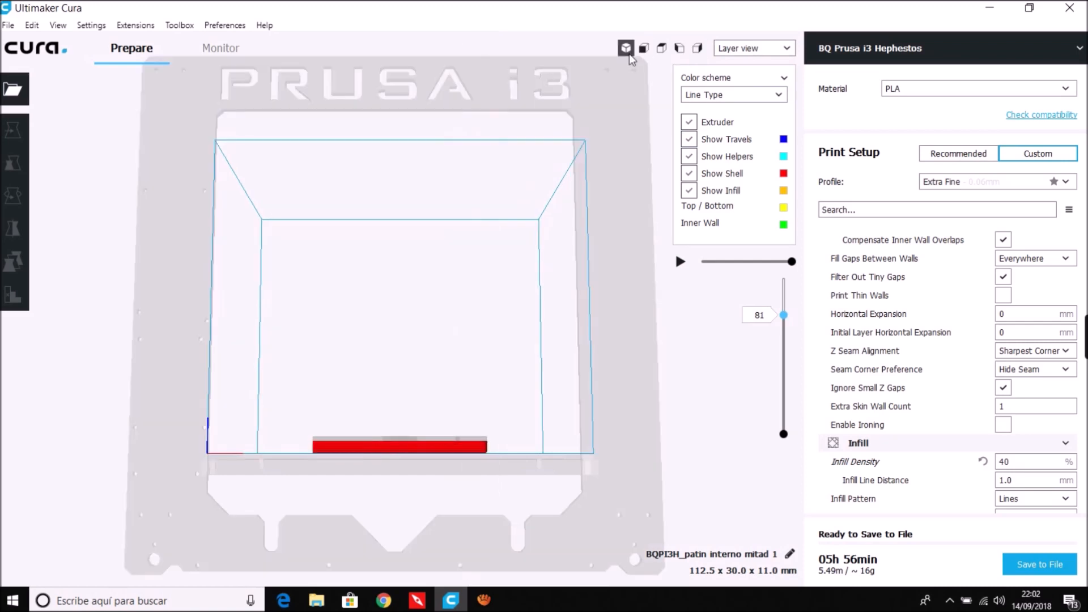
pyautogui.click(627, 50)
pyautogui.scroll(10, 481, 387)
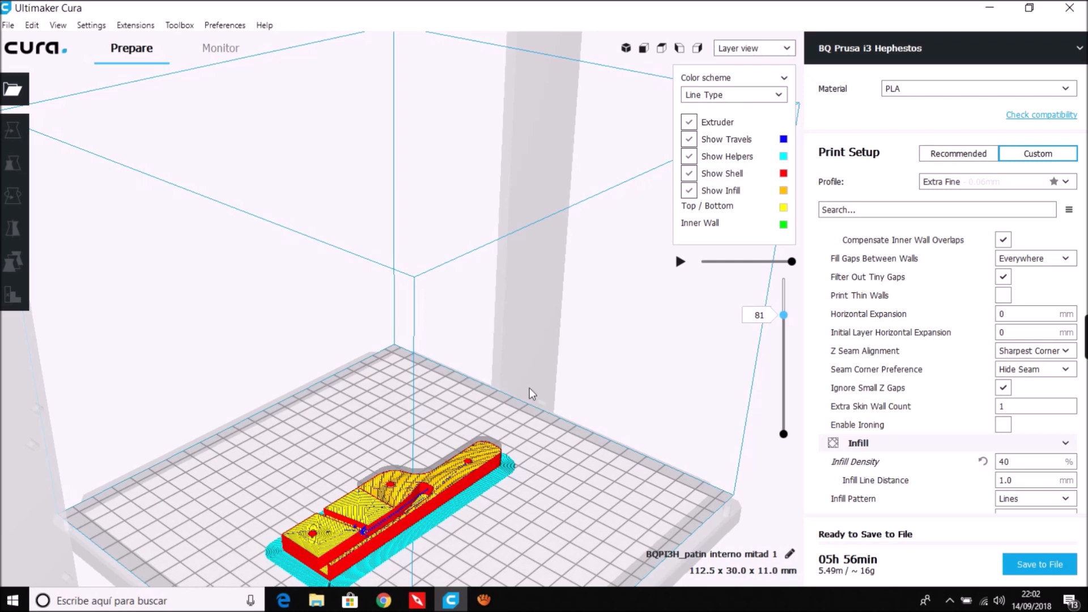
# - Read the Seam Corner Preference description and review its options, keeping Hide Seam
pyautogui.moveTo(1024, 356)
pyautogui.moveTo(886, 374)
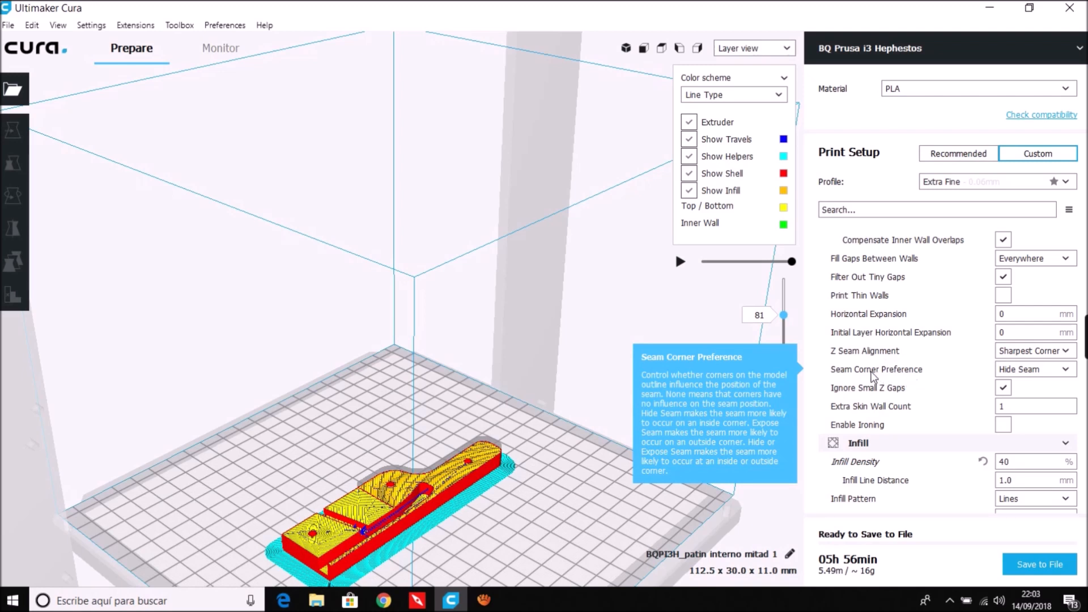
pyautogui.click(1066, 370)
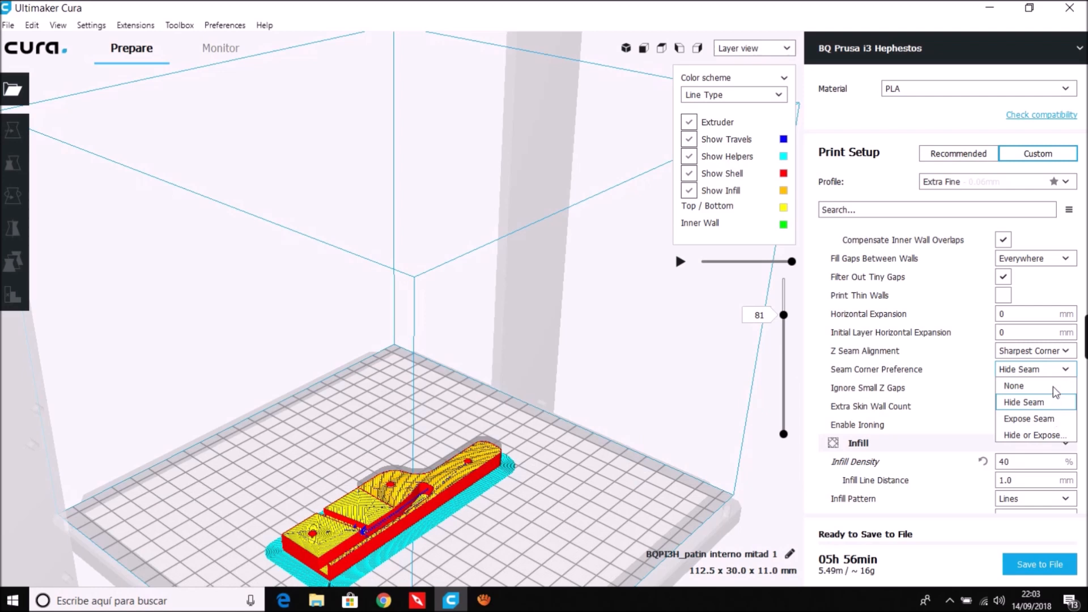
pyautogui.click(985, 373)
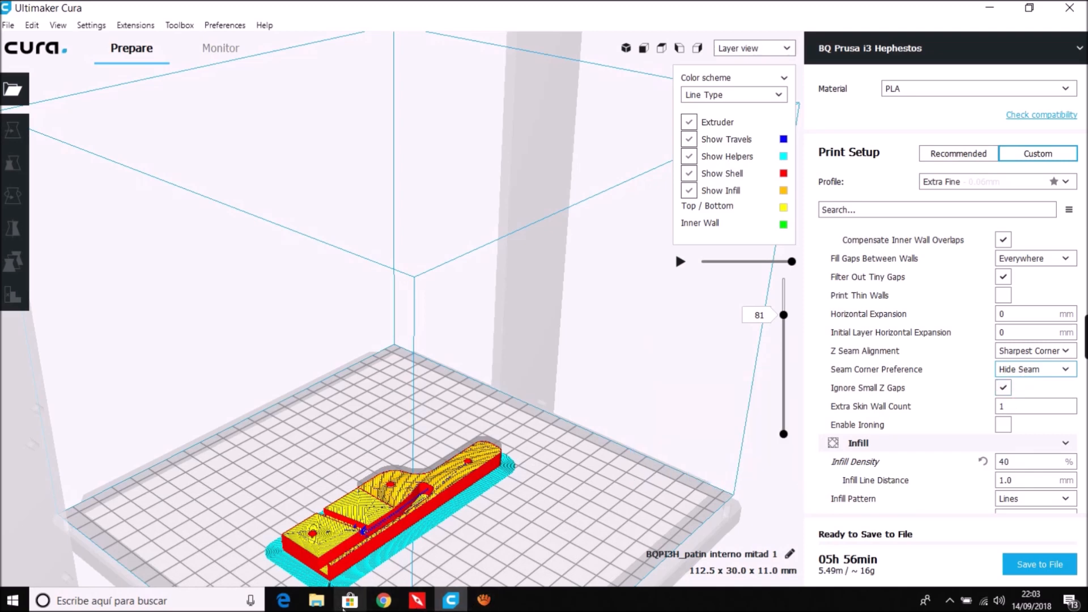
# - Switch to the Chrome manual and read the Seam corner preference options, highlighting the explanations of Hide seam and None
pyautogui.click(384, 600)
pyautogui.scroll(-6, 404, 391)
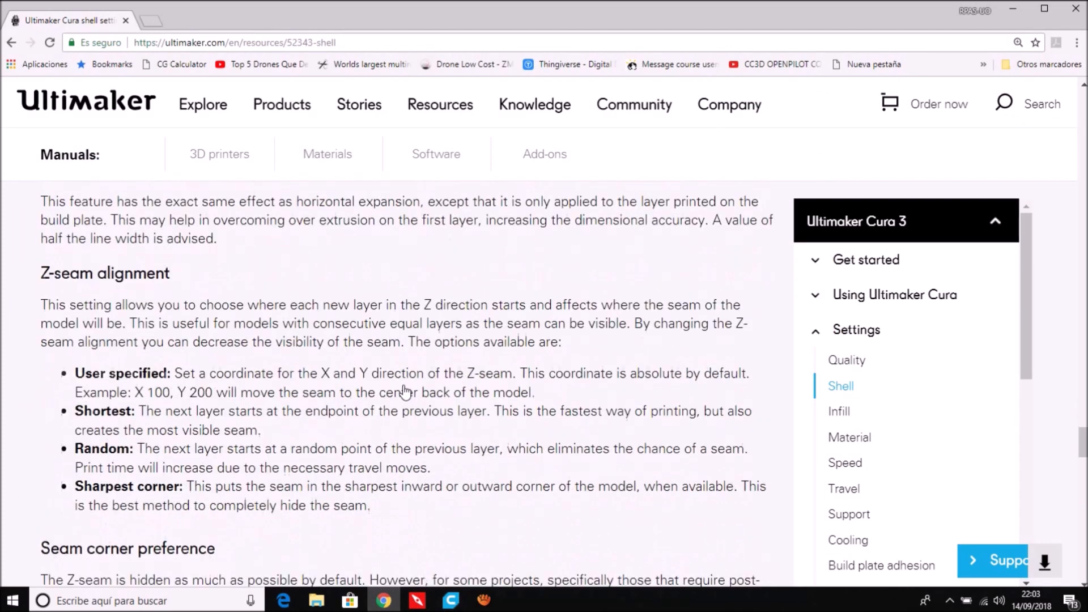
pyautogui.scroll(-5, 405, 391)
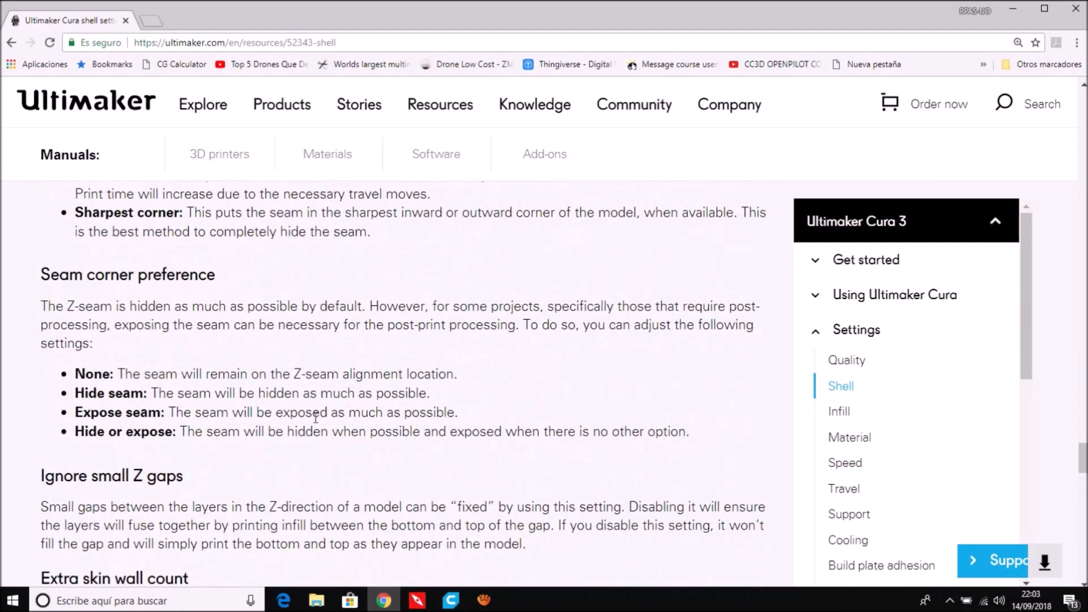
pyautogui.moveTo(77, 391); pyautogui.dragTo(283, 403)
pyautogui.moveTo(389, 392); pyautogui.dragTo(431, 397)
pyautogui.click(212, 448)
pyautogui.moveTo(118, 373); pyautogui.dragTo(457, 376)
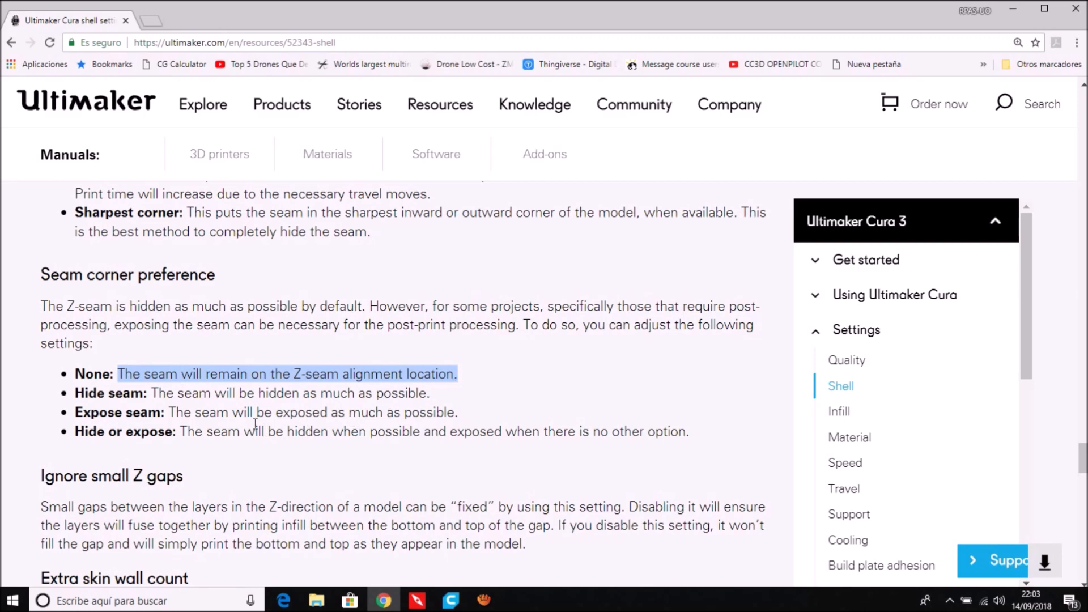
# - Highlight the Expose seam explanation in the manual and go back to the Z-seam alignment options
pyautogui.moveTo(255, 426); pyautogui.dragTo(254, 418)
pyautogui.click(178, 413)
pyautogui.moveTo(168, 414); pyautogui.dragTo(456, 414)
pyautogui.scroll(5, 456, 412)
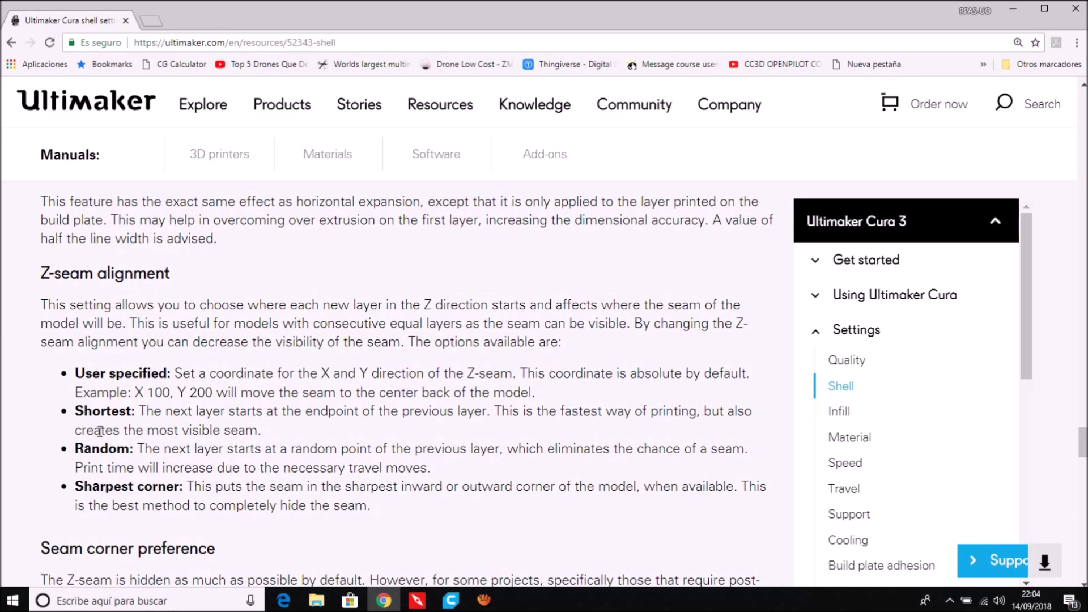
# - Switch to Cura, set Z Seam Alignment to Random and raise the layer view to layer 109
pyautogui.click(450, 600)
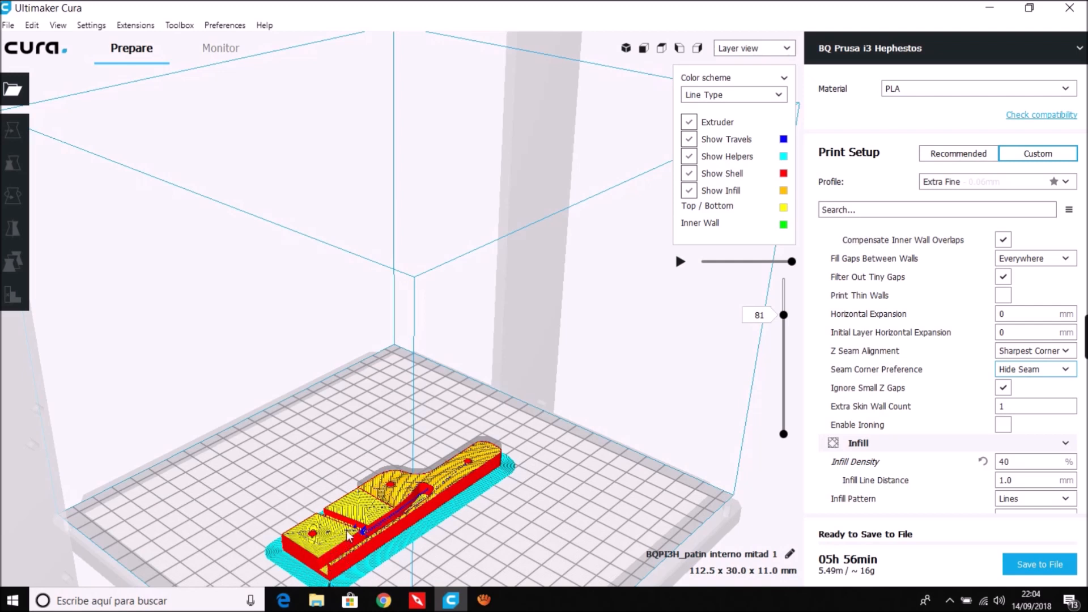
pyautogui.click(1049, 352)
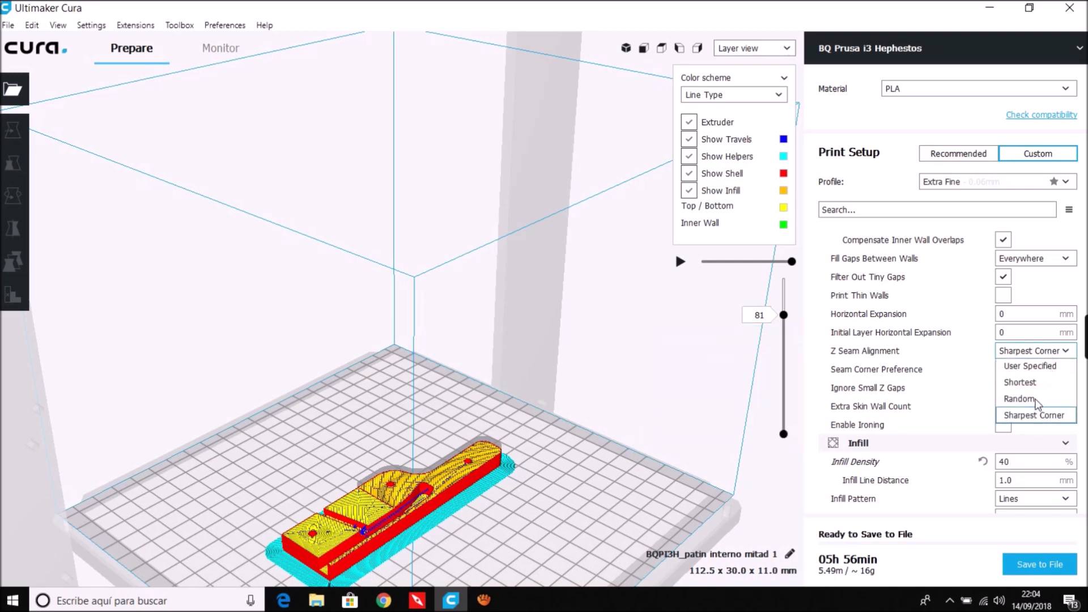
pyautogui.click(1035, 401)
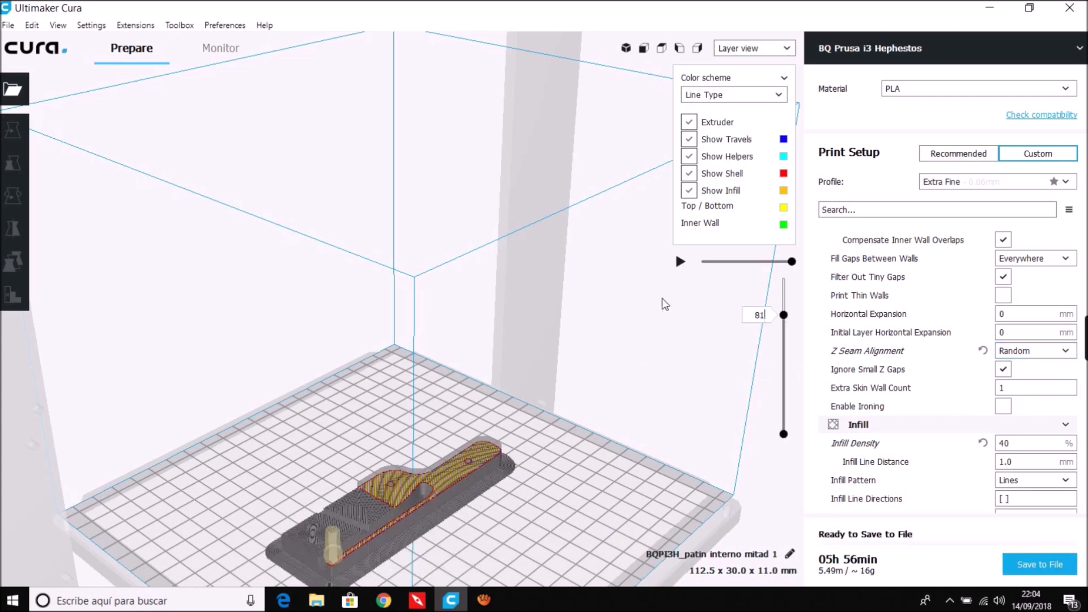
pyautogui.moveTo(783, 315); pyautogui.dragTo(769, 266)
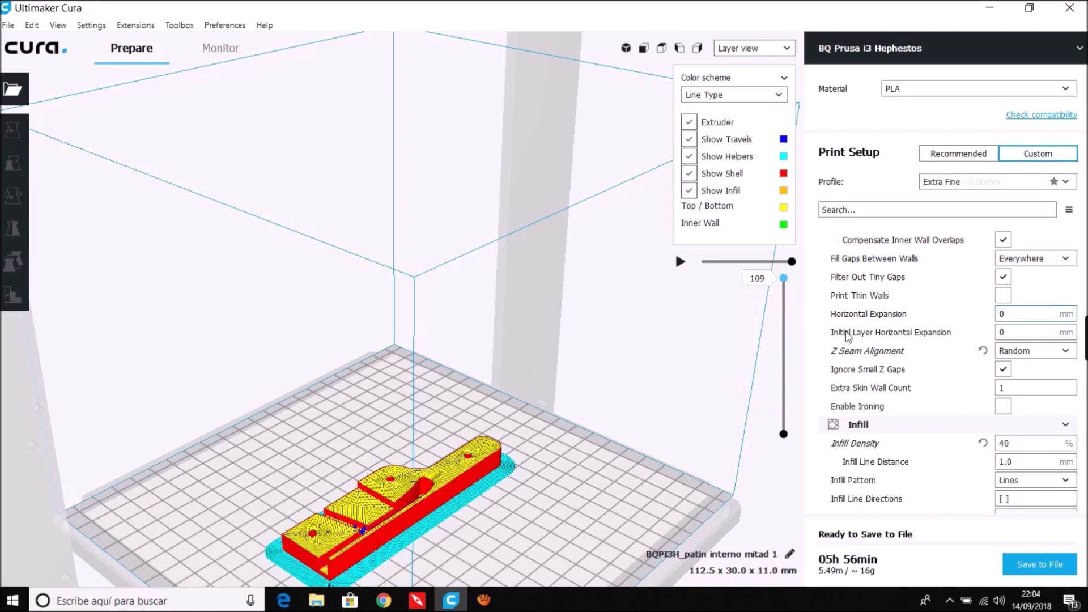
# - Read the Z Seam Alignment description and options, check the seam corner and small Z gaps sections in the Chrome manual, and return to Cura
pyautogui.moveTo(1030, 351)
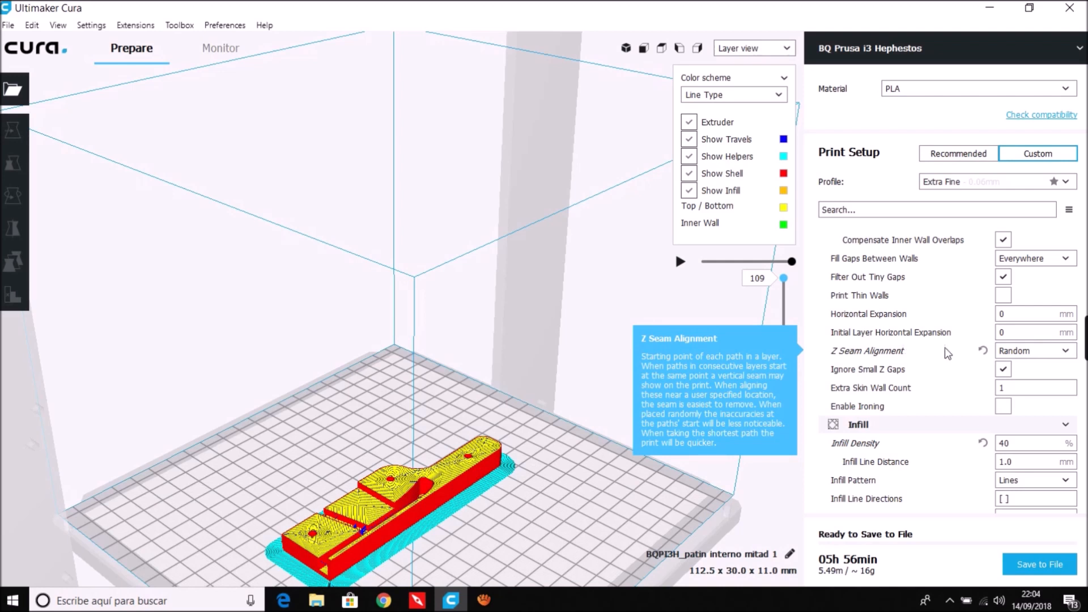
pyautogui.click(1023, 352)
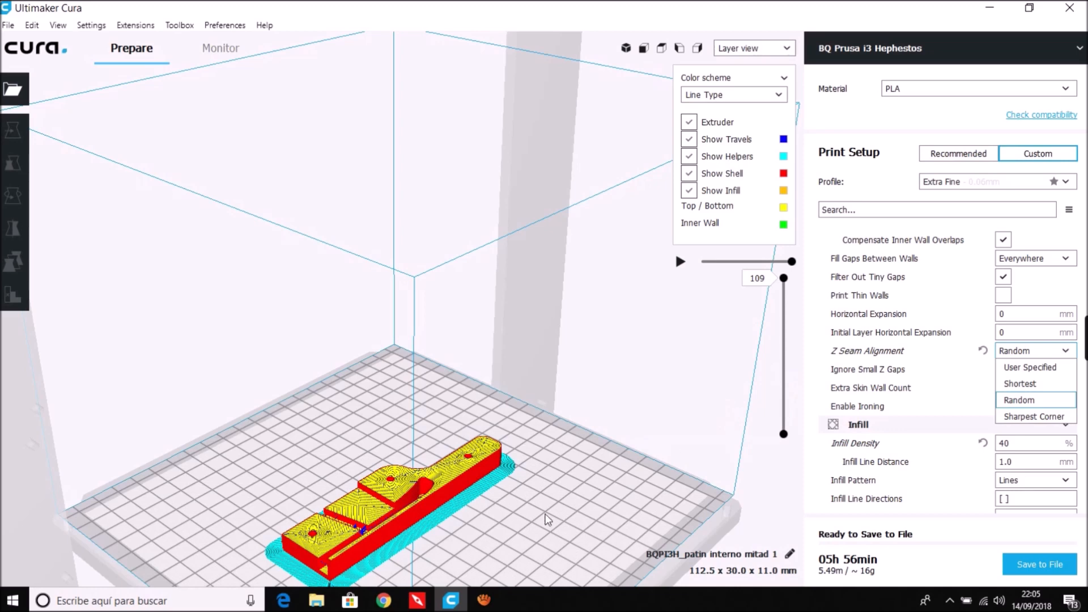
pyautogui.click(383, 601)
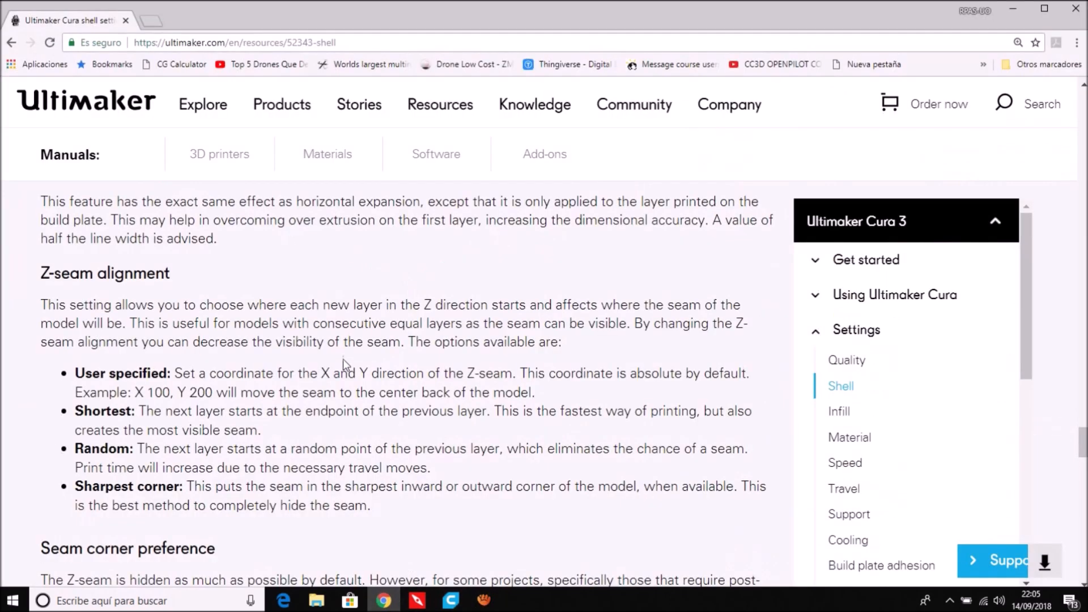
pyautogui.scroll(-5, 343, 360)
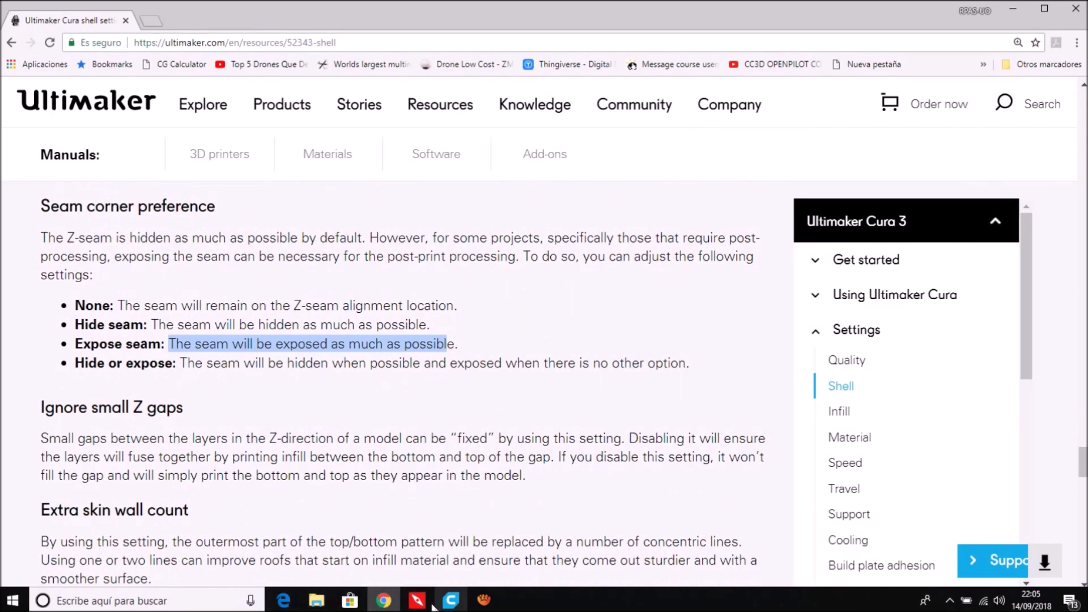
pyautogui.click(451, 600)
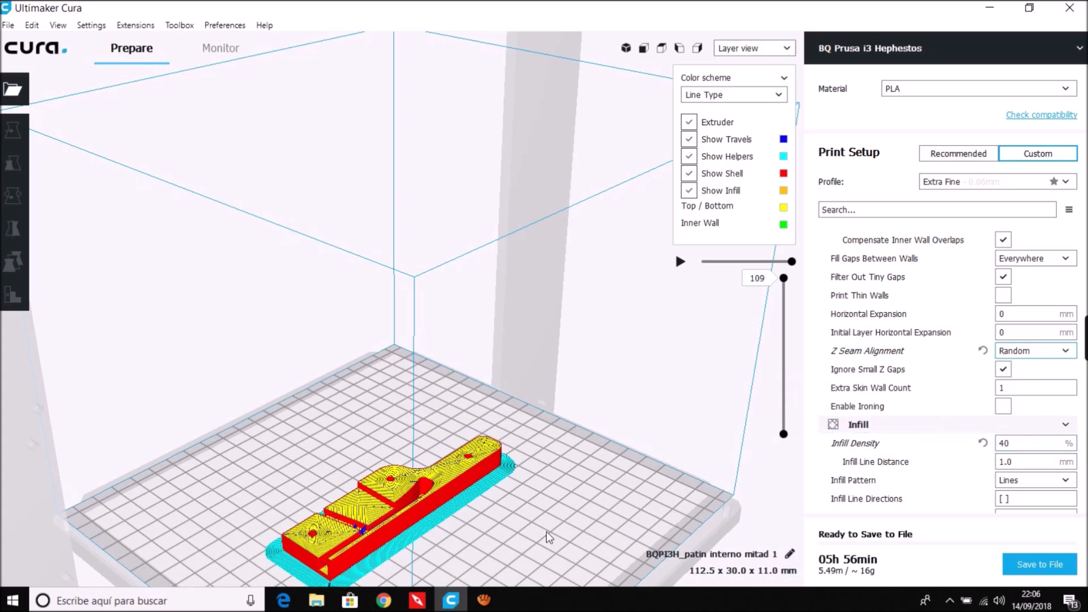
# - Switch to the Chrome manual and highlight the Extra skin wall count heading
pyautogui.click(384, 600)
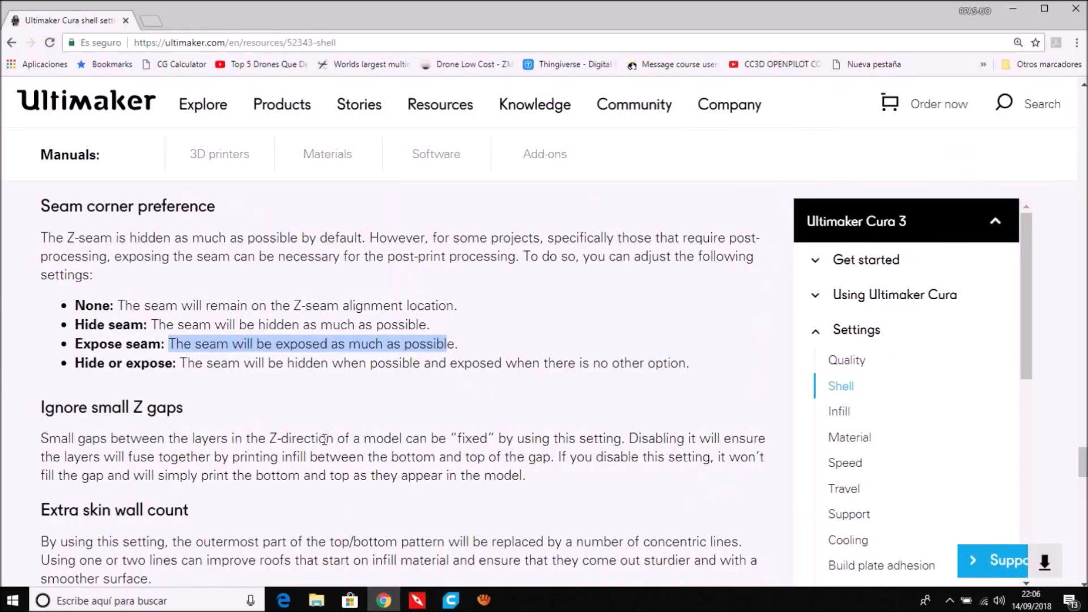
pyautogui.scroll(-5, 323, 439)
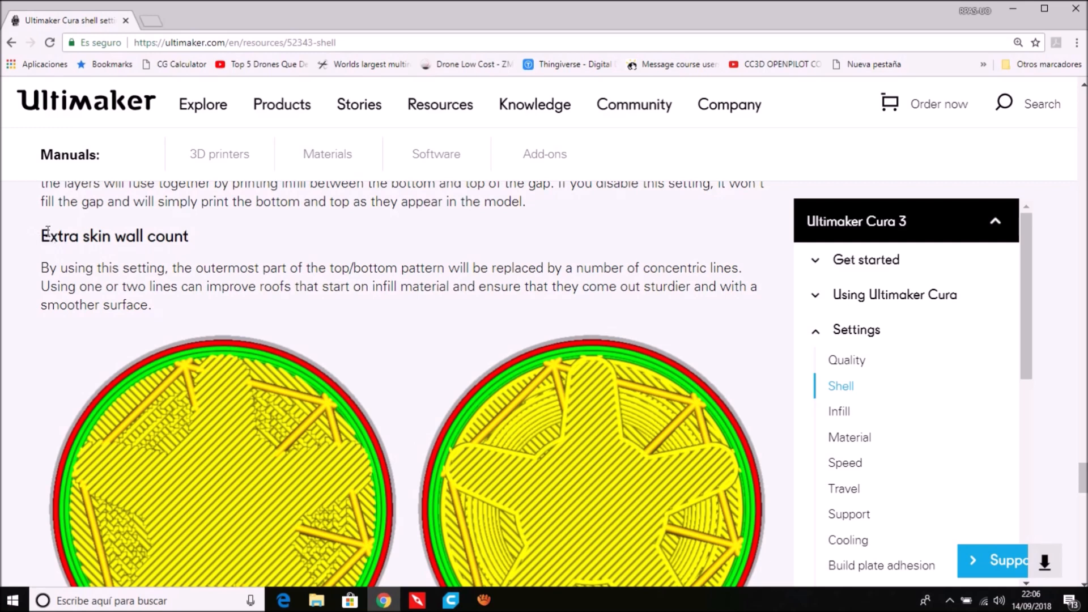
pyautogui.moveTo(41, 236); pyautogui.dragTo(193, 239)
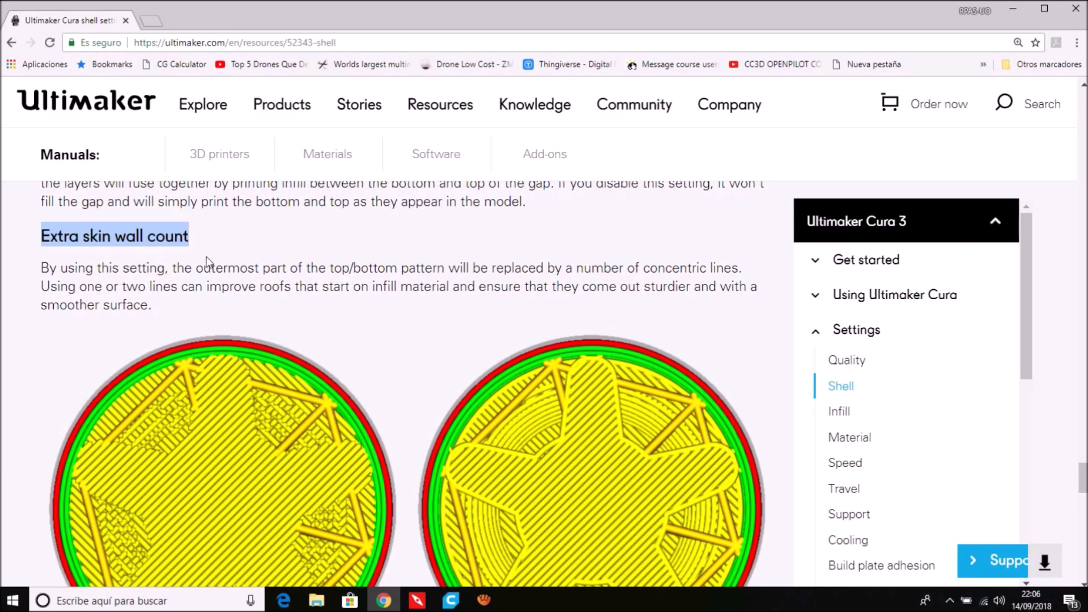
# - Read the Extra skin wall count explanation and compare its two circular infill pattern illustrations
pyautogui.scroll(-1, 203, 274)
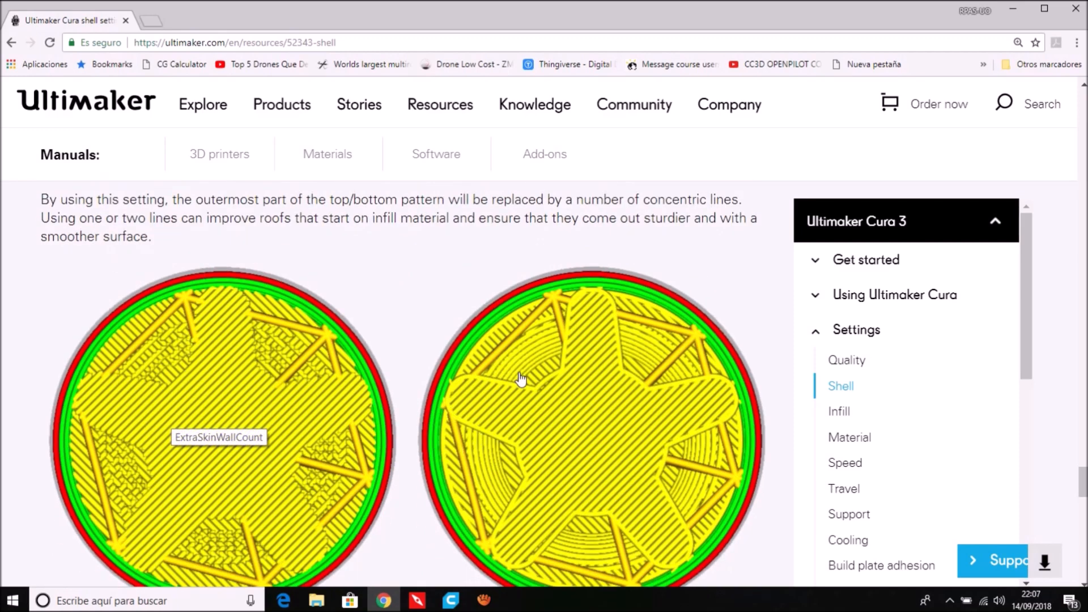
pyautogui.scroll(1, 521, 380)
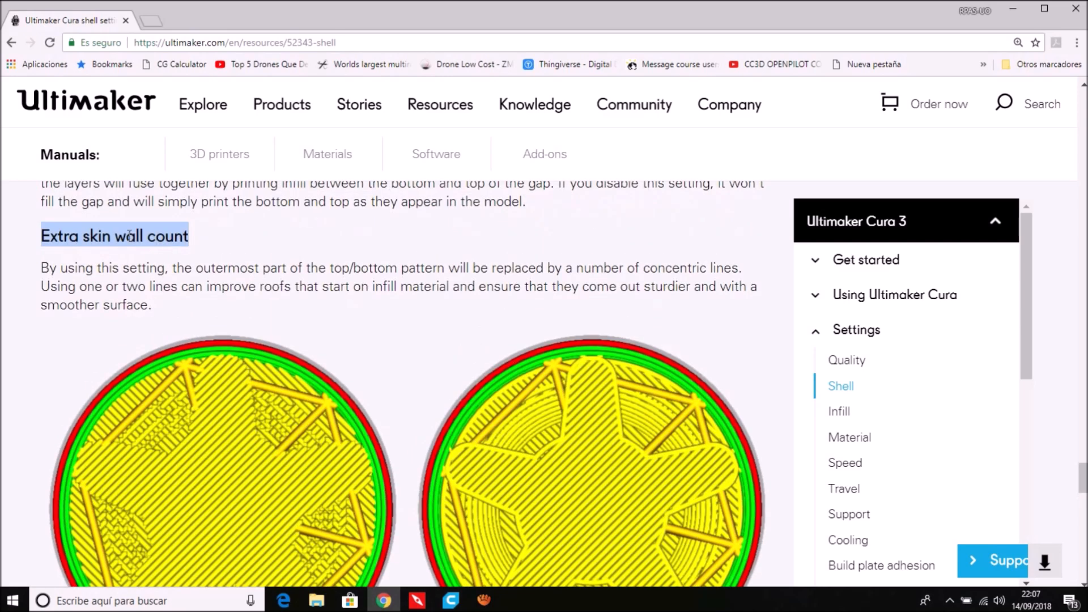
pyautogui.scroll(-1, 221, 309)
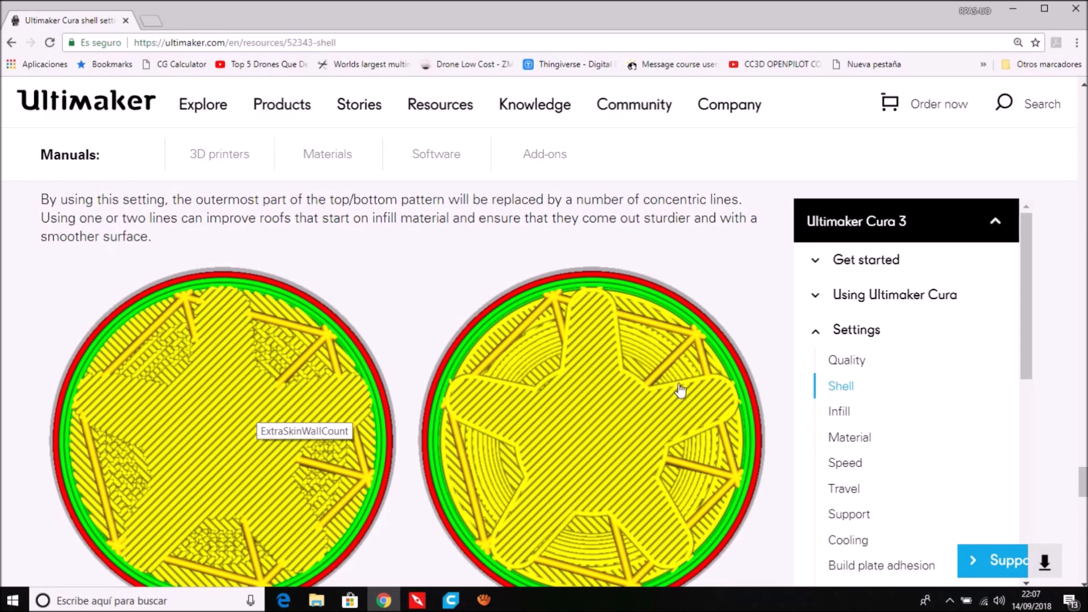
pyautogui.scroll(-1, 661, 390)
pyautogui.scroll(1, 662, 391)
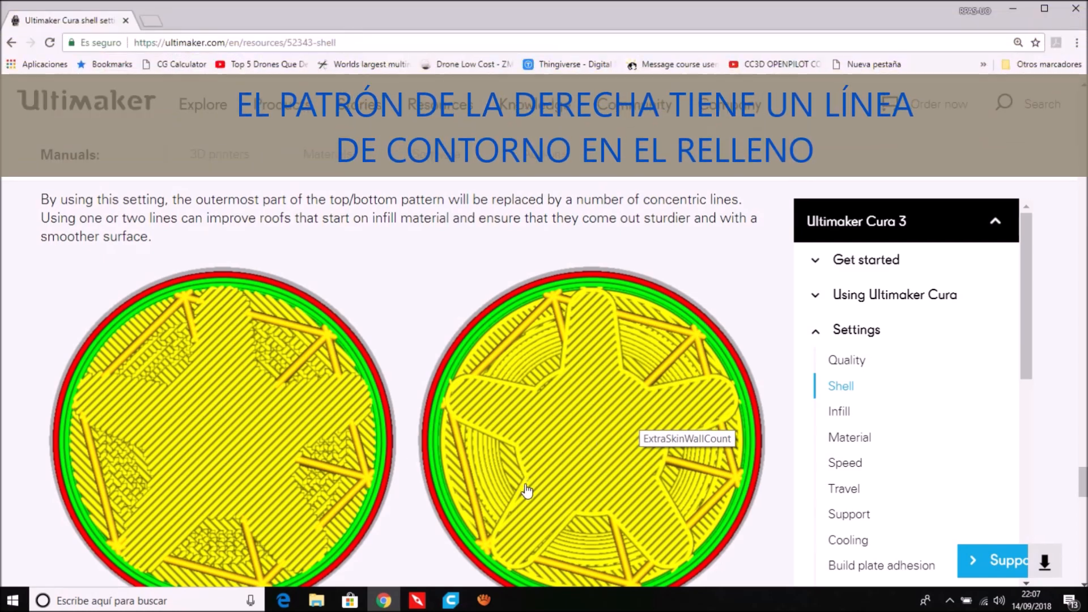
pyautogui.scroll(1, 452, 474)
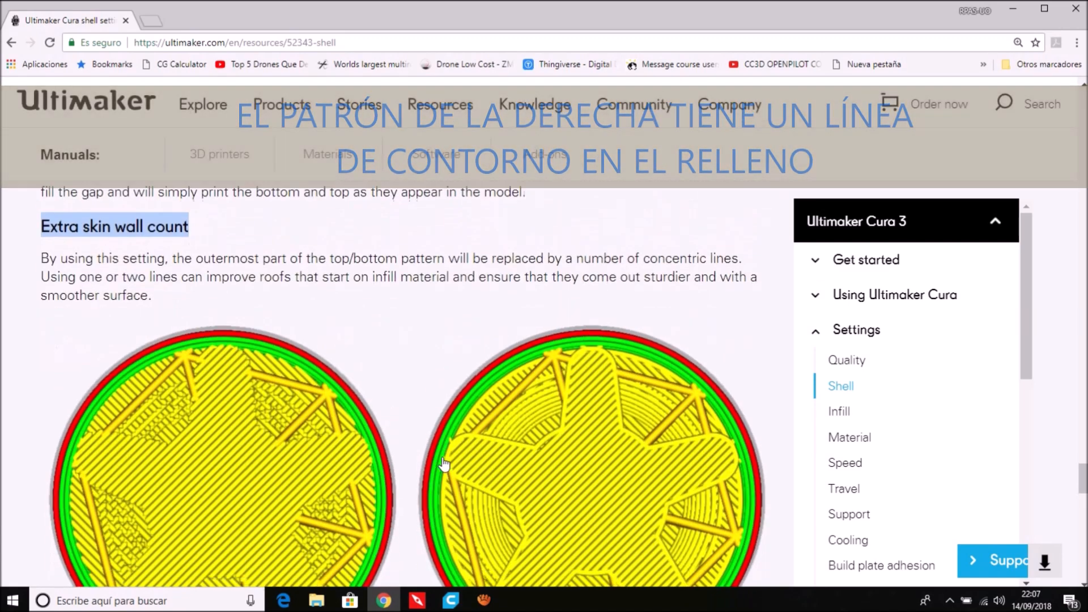
pyautogui.scroll(-1, 445, 463)
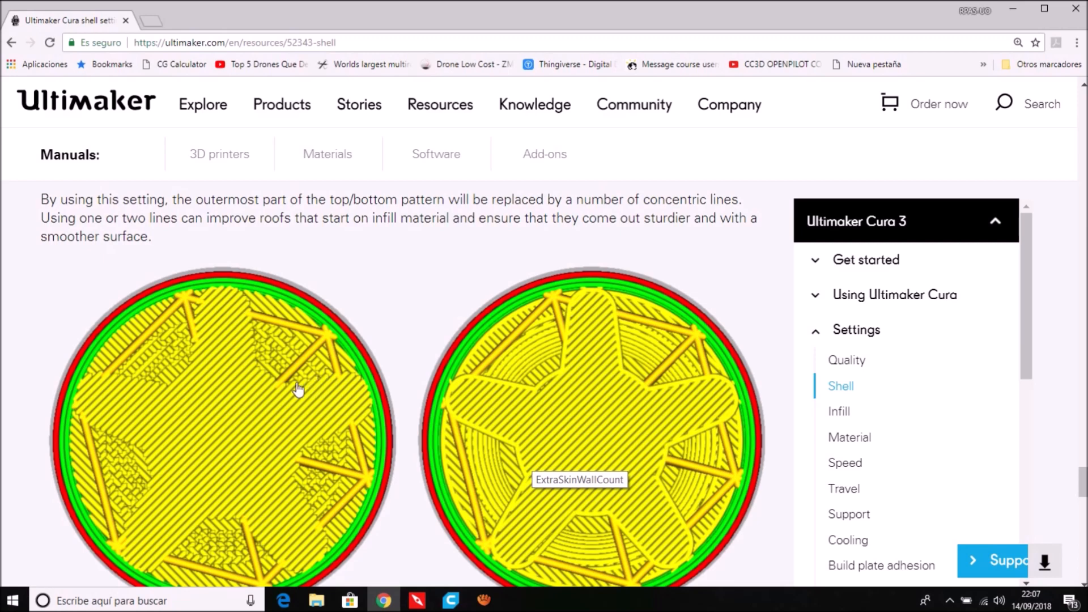
pyautogui.scroll(-1, 623, 391)
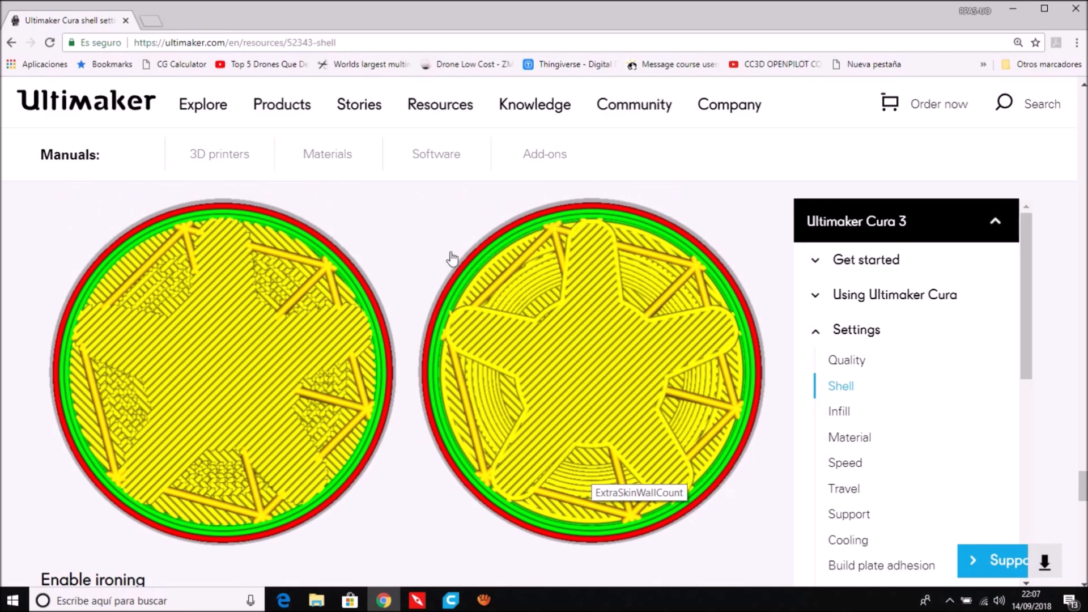
pyautogui.scroll(3, 383, 273)
pyautogui.scroll(-3, 396, 272)
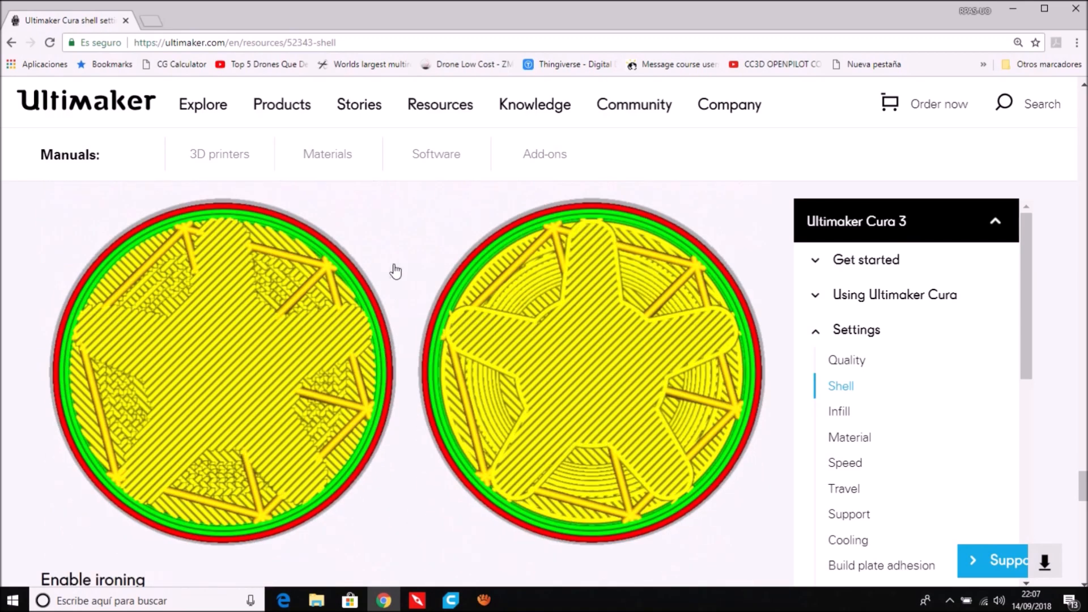
pyautogui.scroll(1, 394, 269)
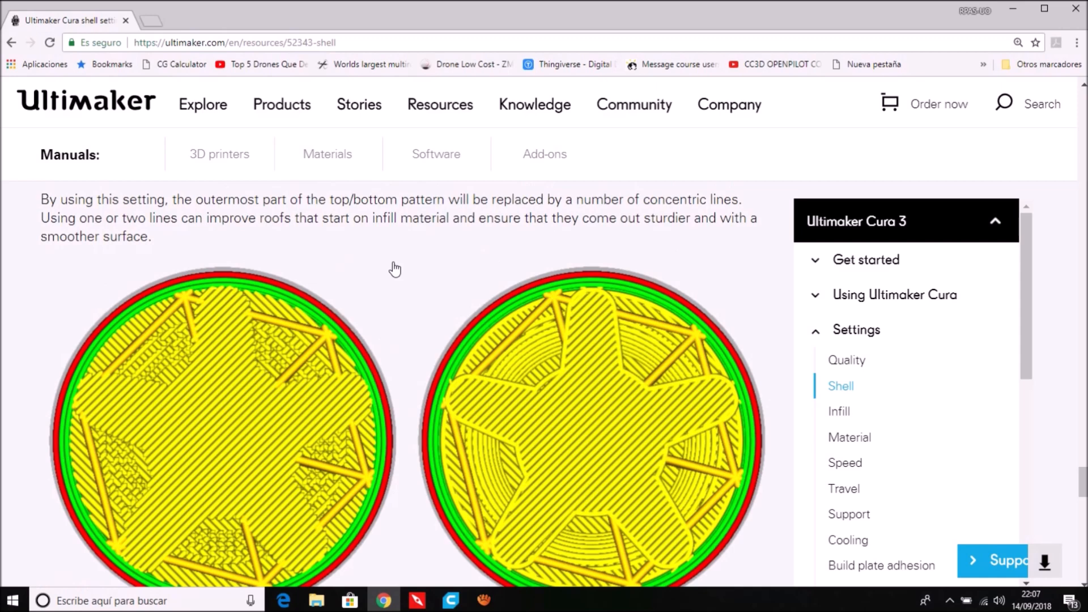
pyautogui.scroll(-1, 395, 269)
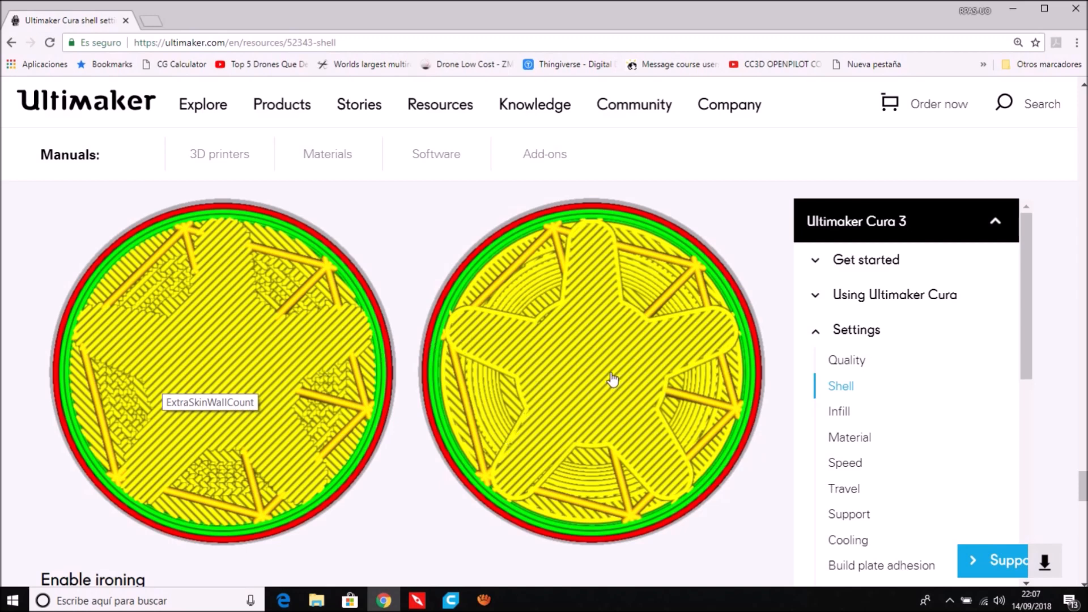
# - Return to Cura, read the Extra Skin Wall Count description and re-enter its value as 1
pyautogui.click(450, 600)
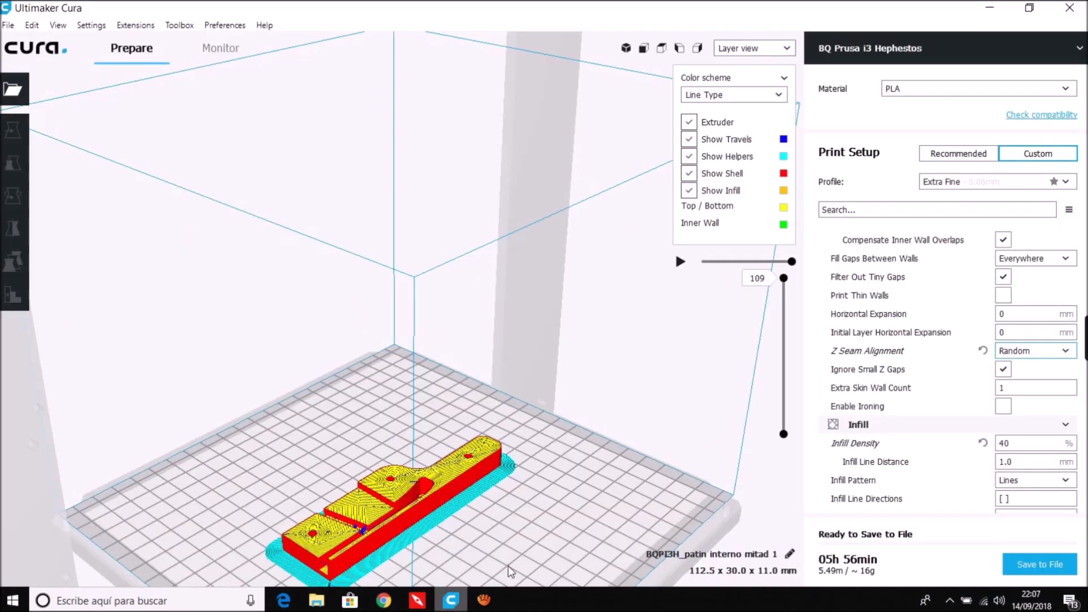
pyautogui.moveTo(1013, 400)
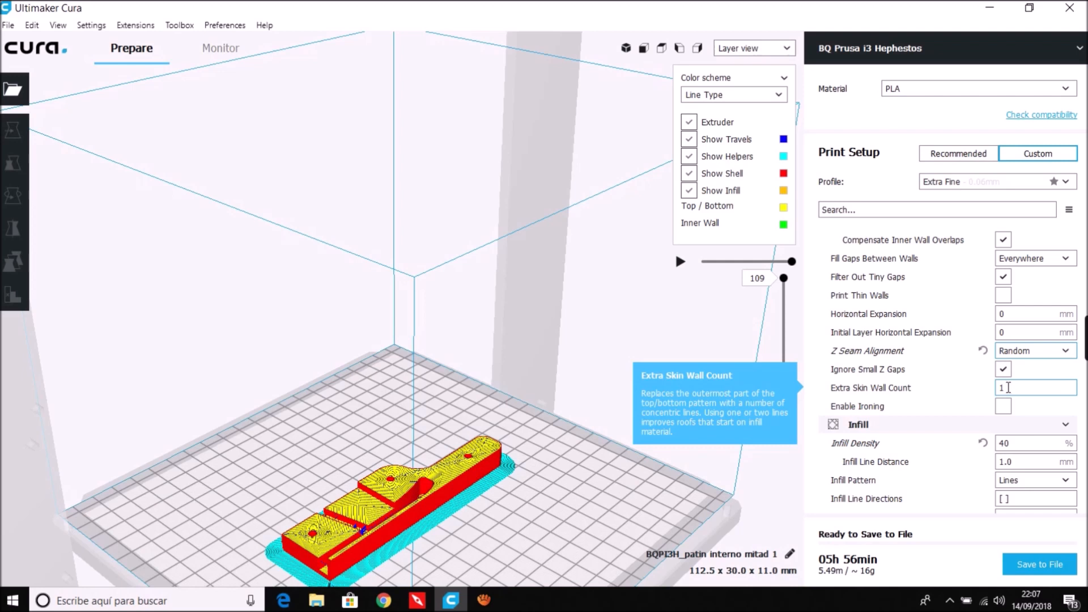
pyautogui.click(1007, 387)
pyautogui.press('BackSpace')
pyautogui.write('1')
# - Look over the Enable Ironing option and the Infill, Material and Speed settings, reading the Infill Pattern description
pyautogui.scroll(-3, 994, 387)
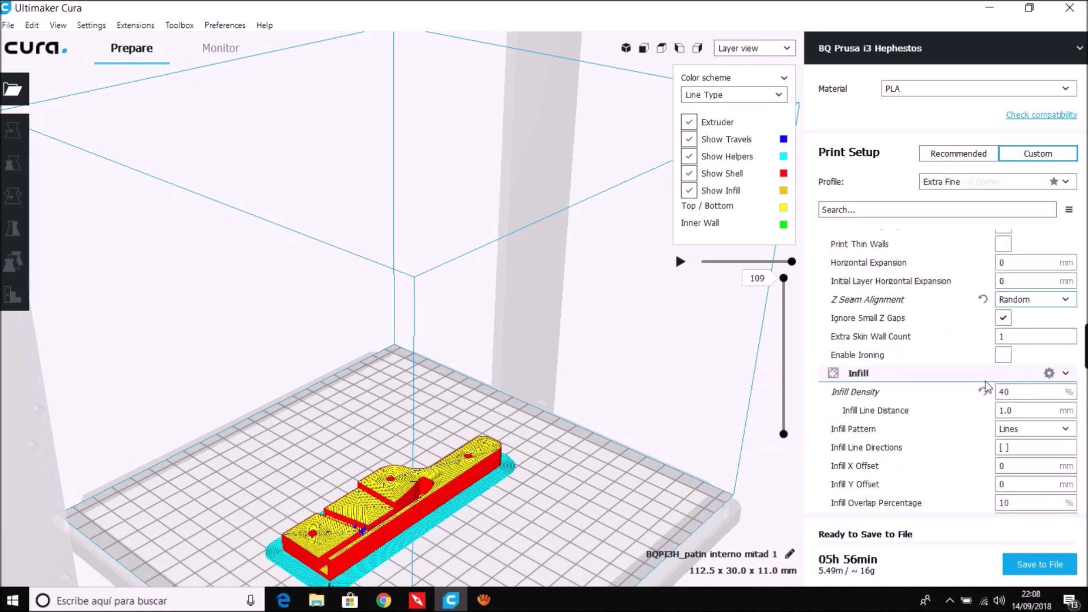
pyautogui.moveTo(875, 359)
pyautogui.scroll(-3, 916, 376)
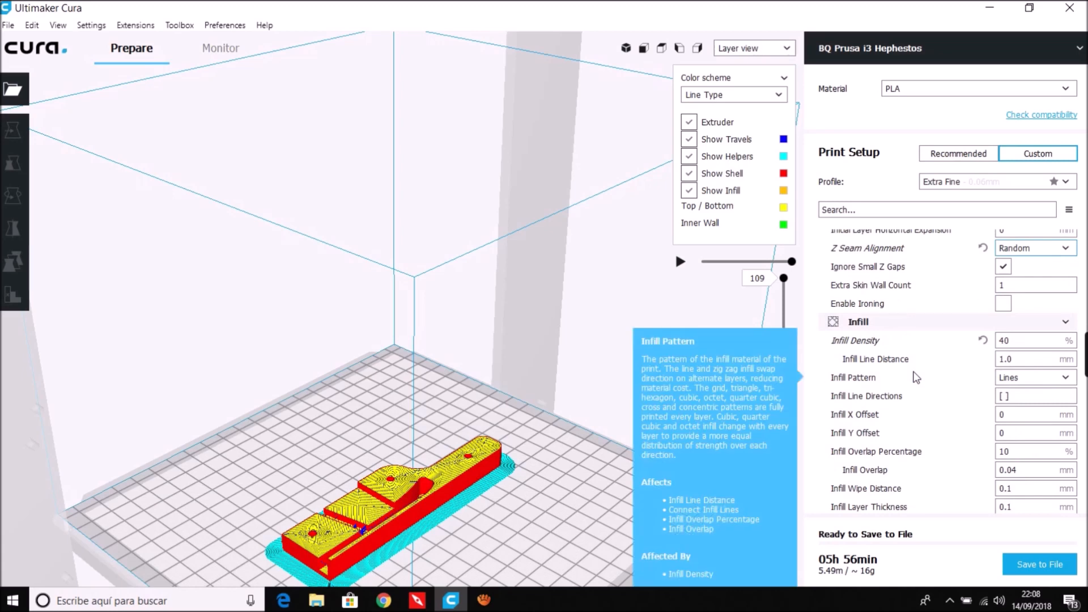
pyautogui.scroll(-5, 916, 377)
pyautogui.scroll(-3, 916, 377)
pyautogui.scroll(8, 916, 377)
pyautogui.scroll(-6, 904, 328)
pyautogui.scroll(-14, 903, 328)
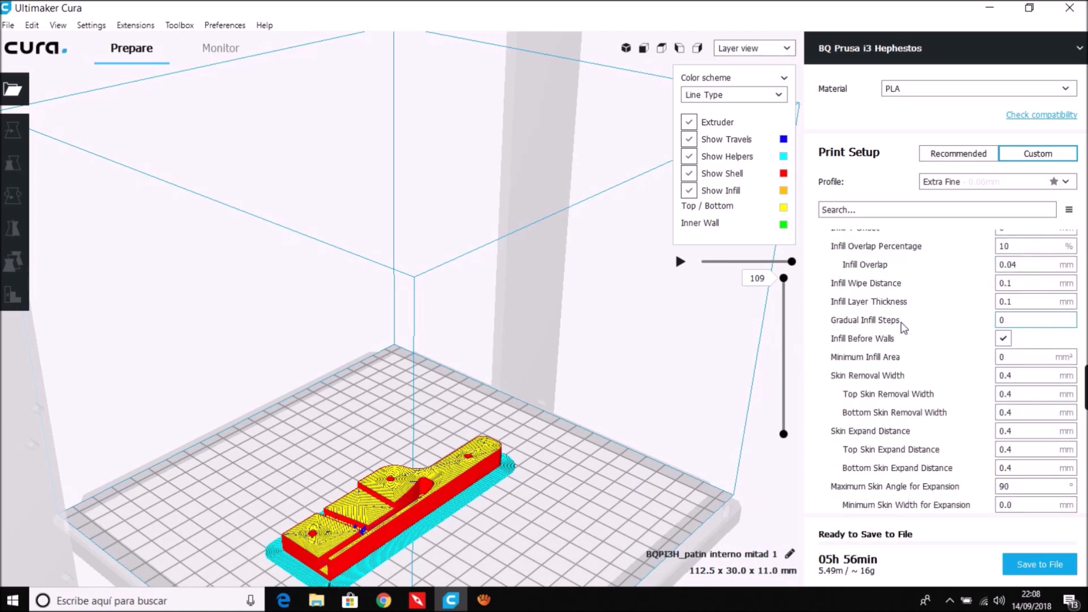
pyautogui.scroll(-16, 904, 330)
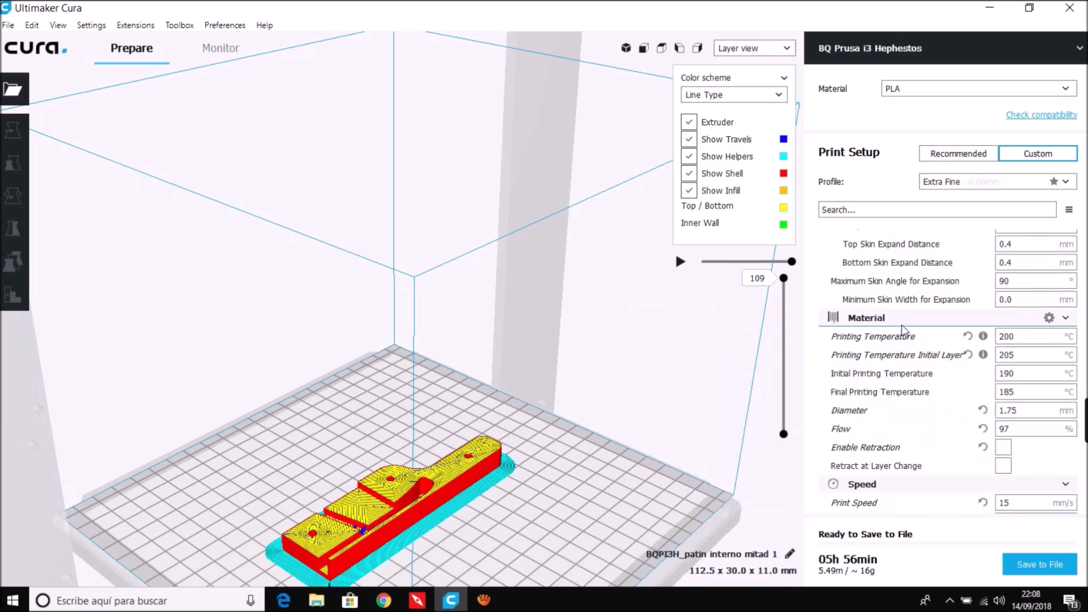
pyautogui.scroll(-10, 904, 330)
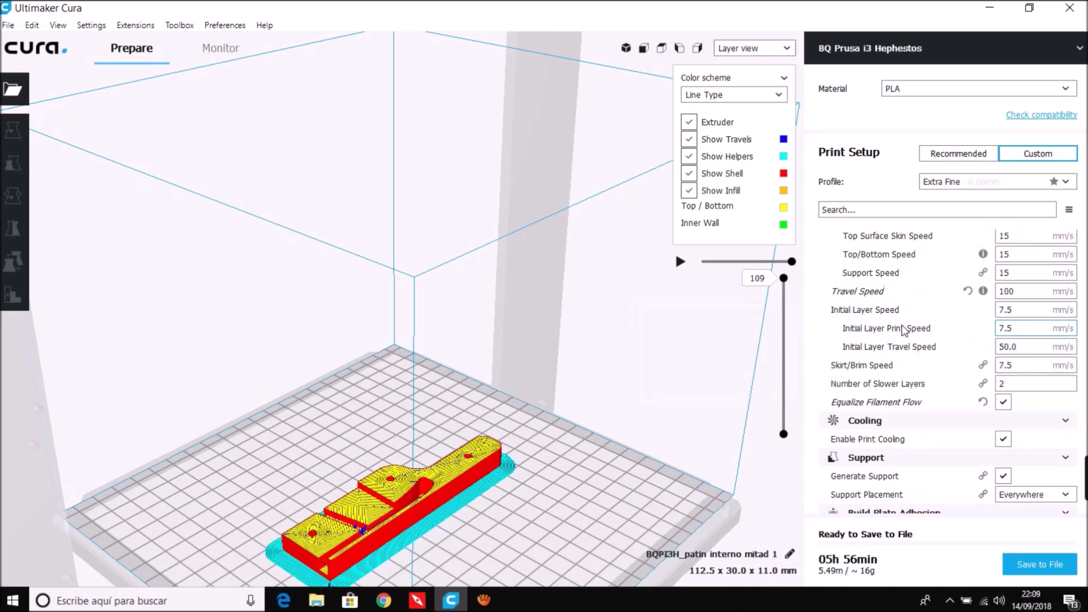
# - Review the Material, Speed, Cooling, Support and Build Plate Adhesion settings again, and read the Support Placement description
pyautogui.scroll(14, 905, 331)
pyautogui.scroll(8, 905, 331)
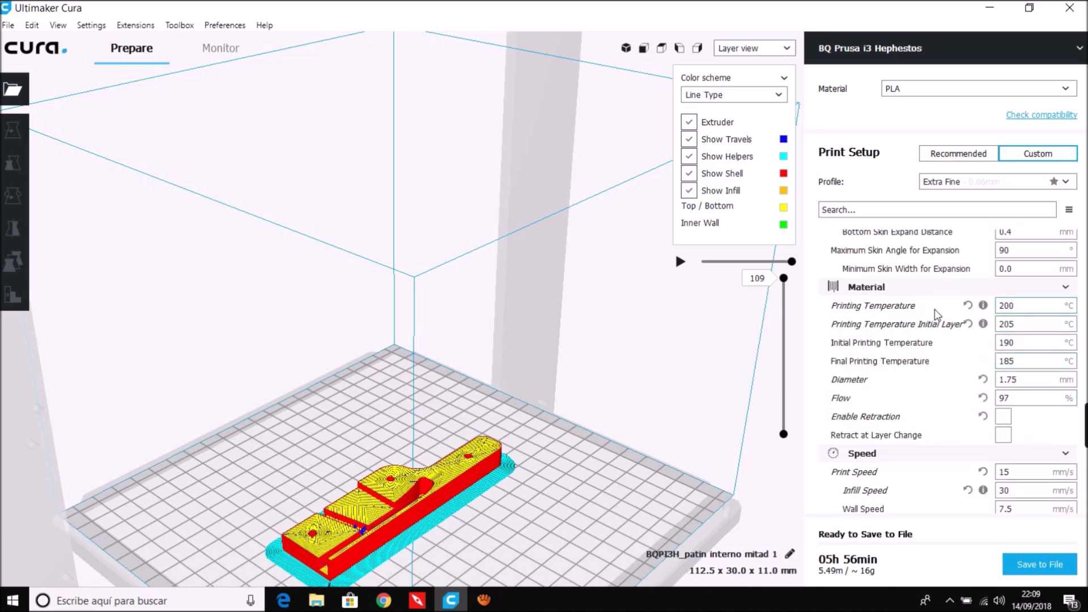
pyautogui.scroll(-5, 932, 340)
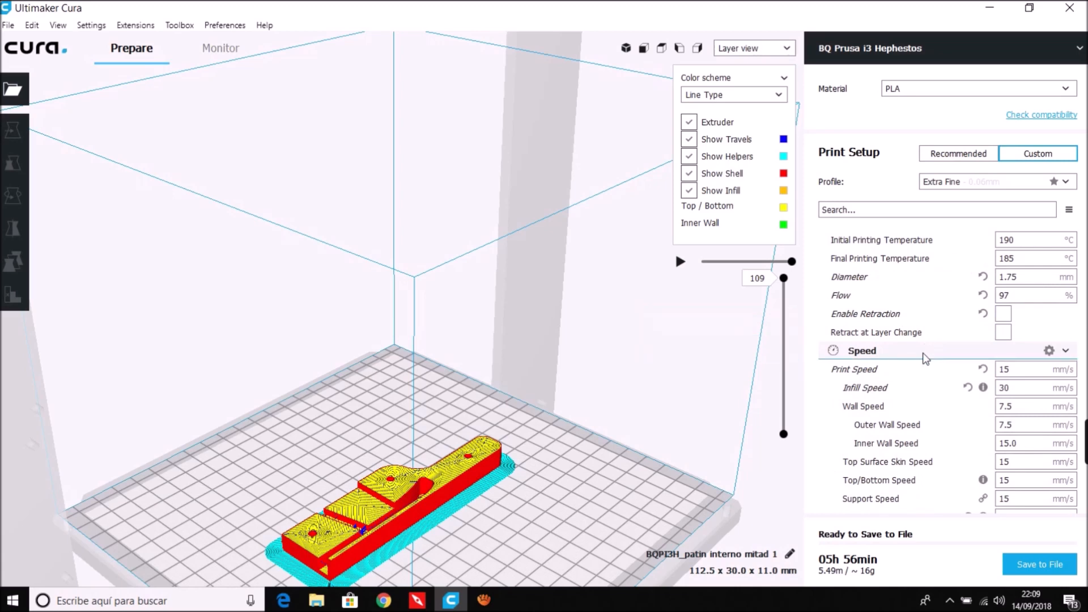
pyautogui.scroll(-8, 928, 347)
pyautogui.scroll(-8, 925, 357)
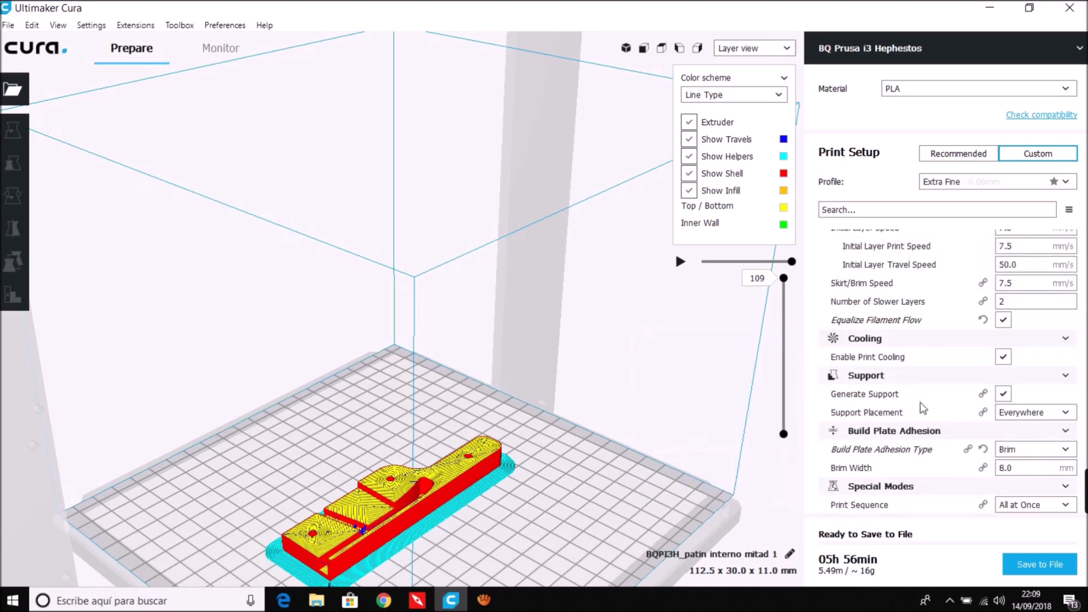
pyautogui.moveTo(921, 417)
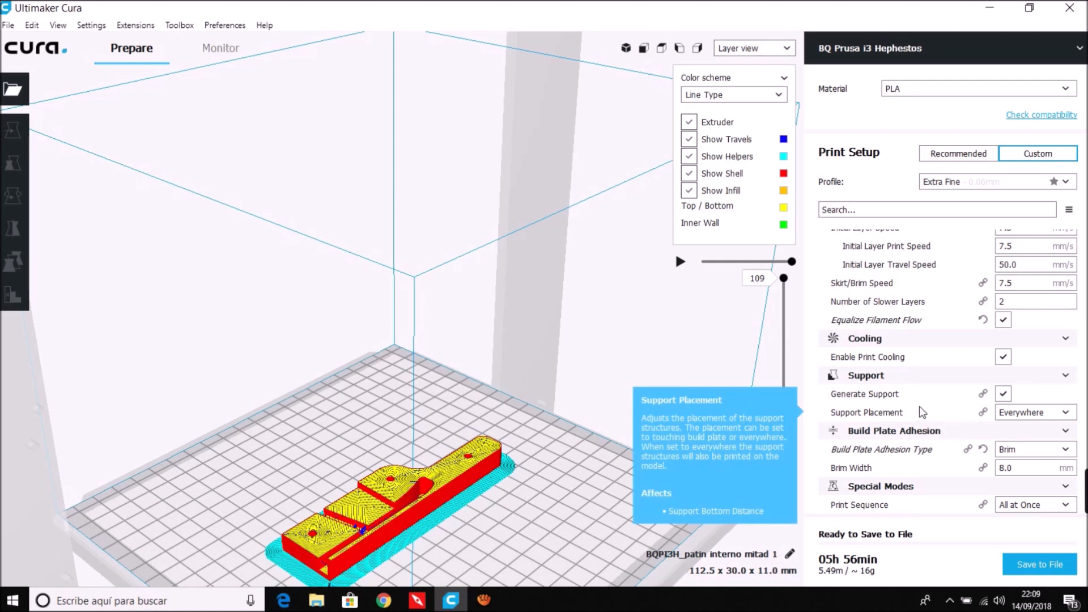